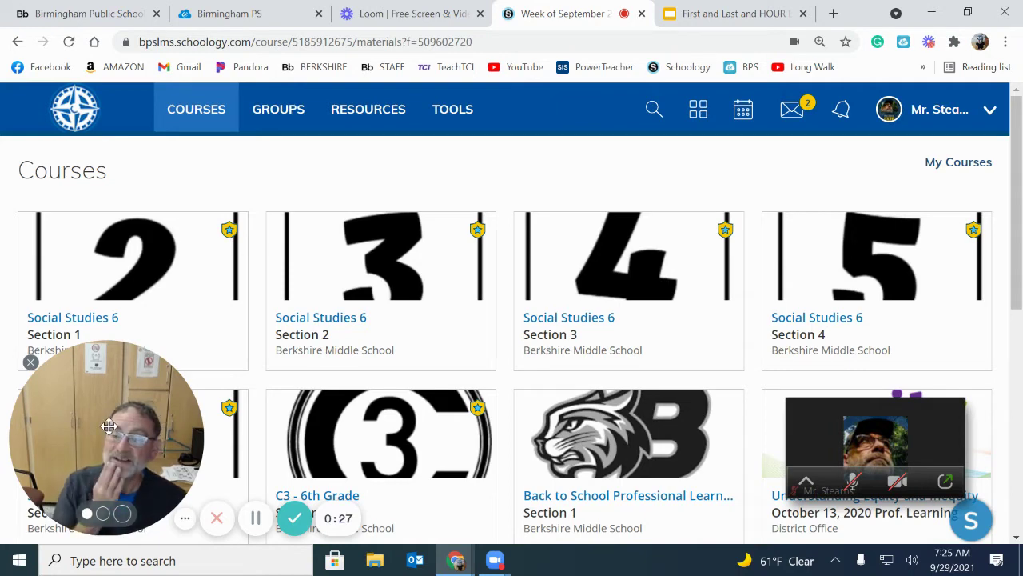
- Open the Social Studies 6 Section 1 course and review its materials through the Week of September 27 daily plan
left_click(115, 281)
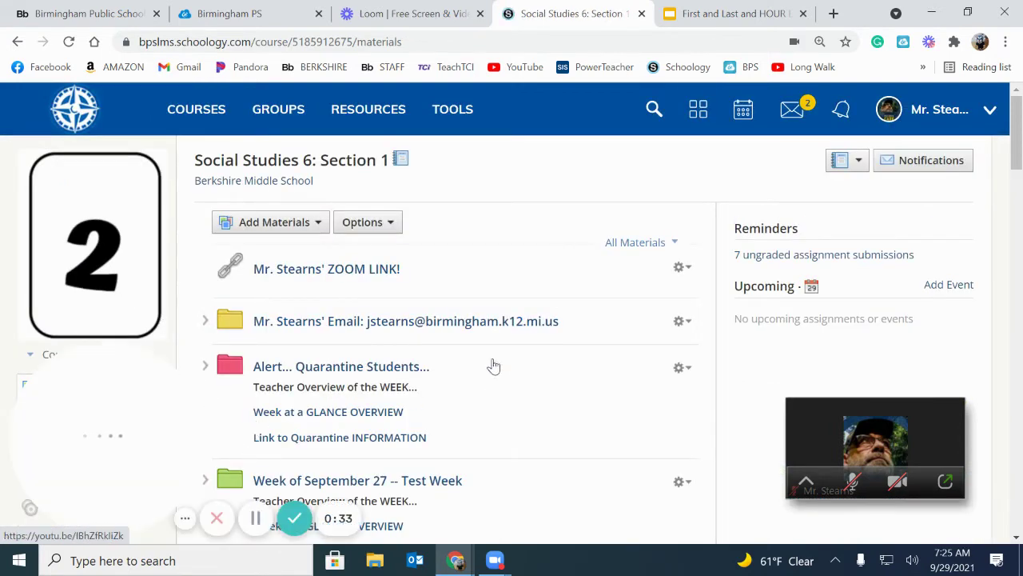
scroll(418, 366, "down", 1)
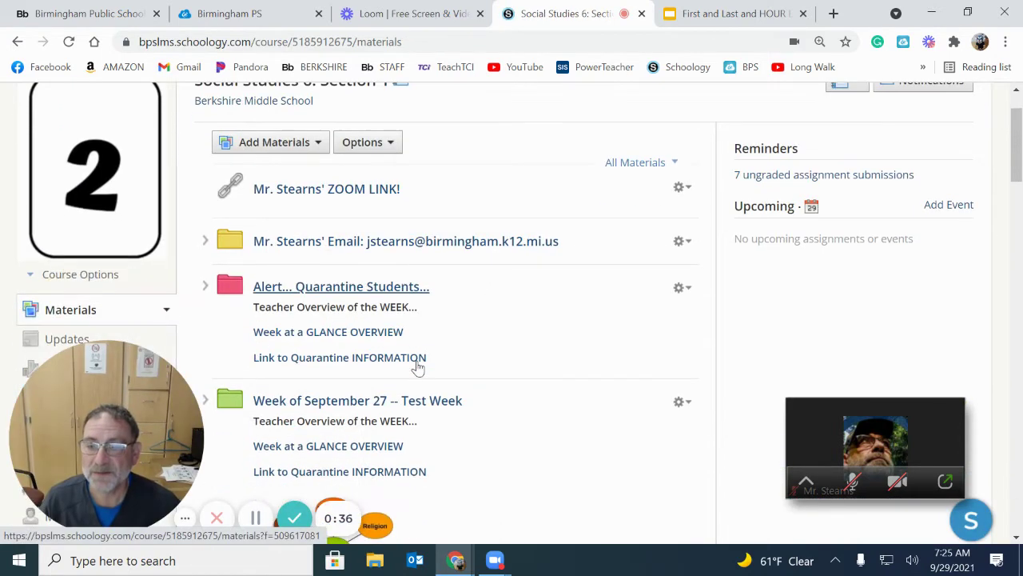
scroll(438, 412, "down", 1)
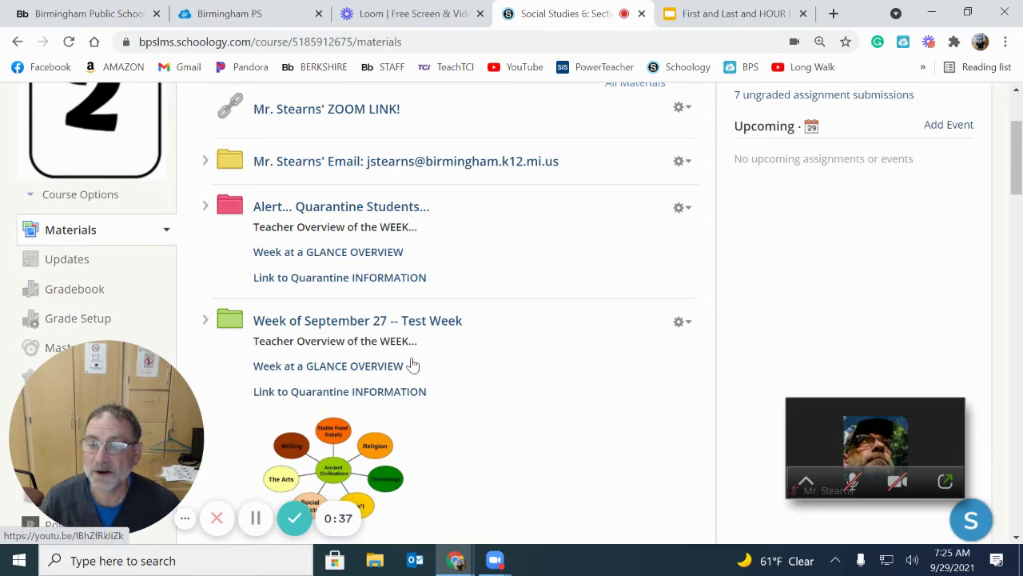
scroll(475, 260, "down", 1)
scroll(475, 260, "down", 2)
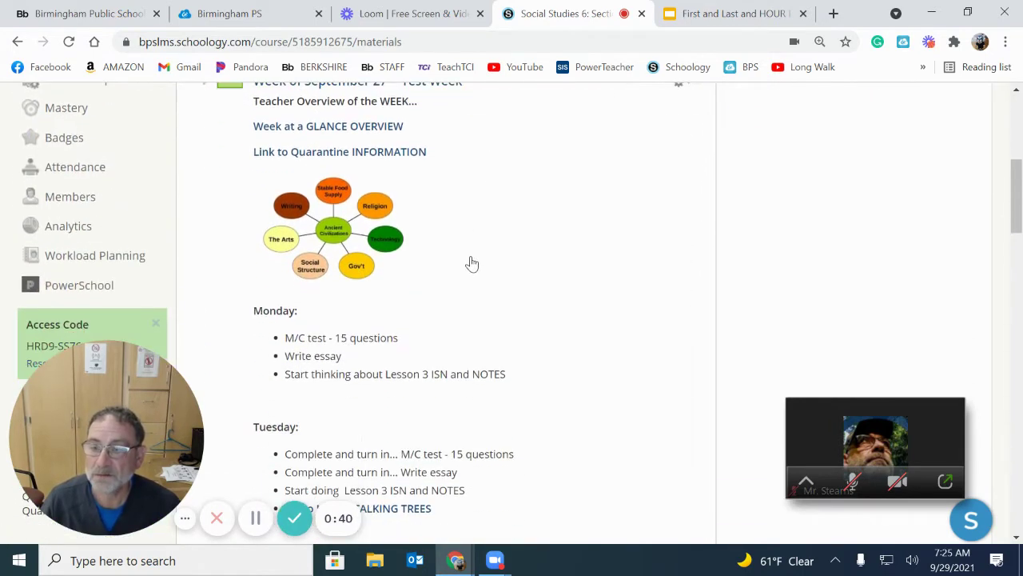
scroll(407, 349, "down", 3)
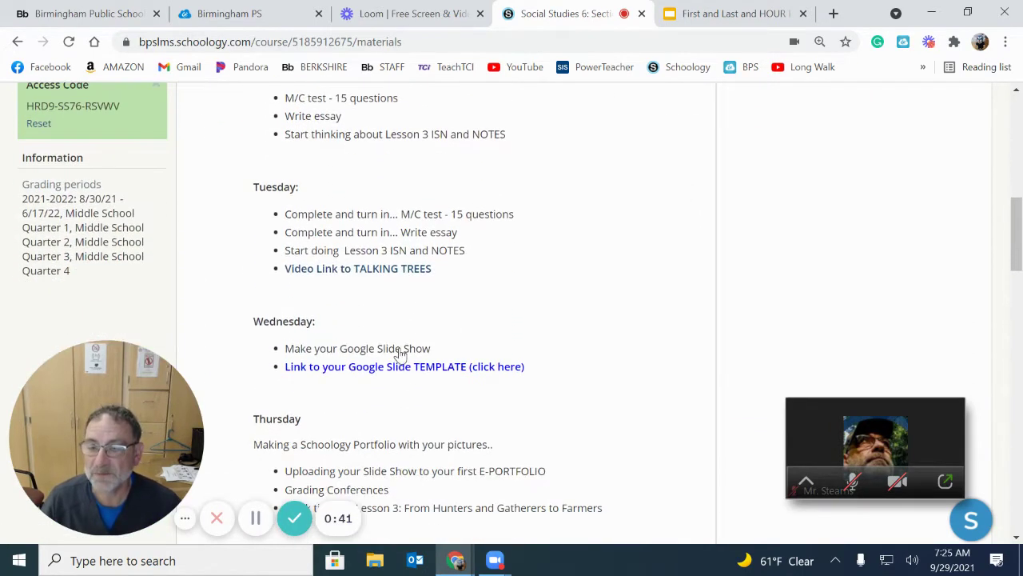
scroll(387, 382, "up", 2)
scroll(387, 382, "up", 10)
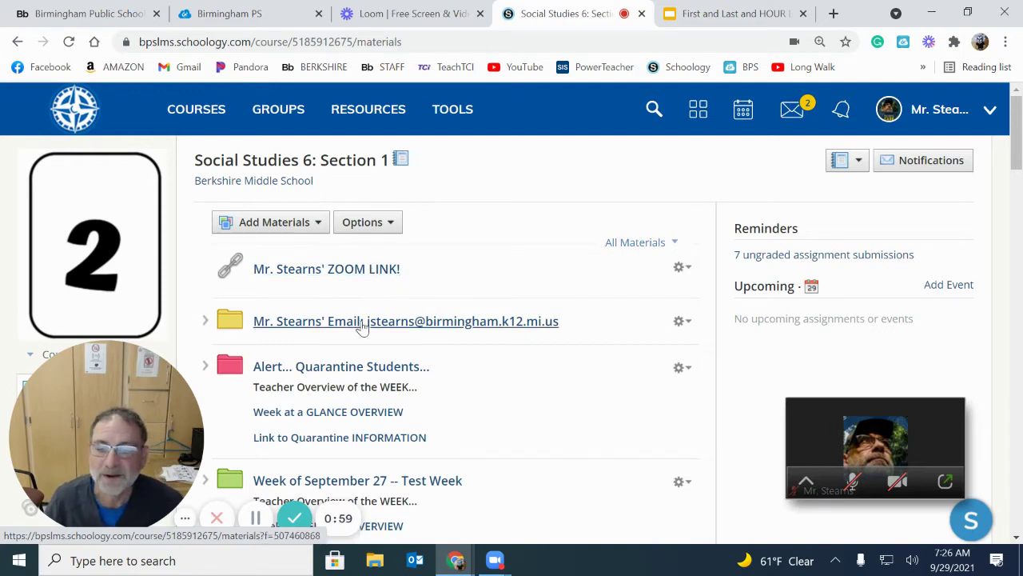
- Open the Google Slide TEMPLATE linked under Wednesday in the Week of September 27 -- Test Week overview
scroll(360, 327, "down", 1)
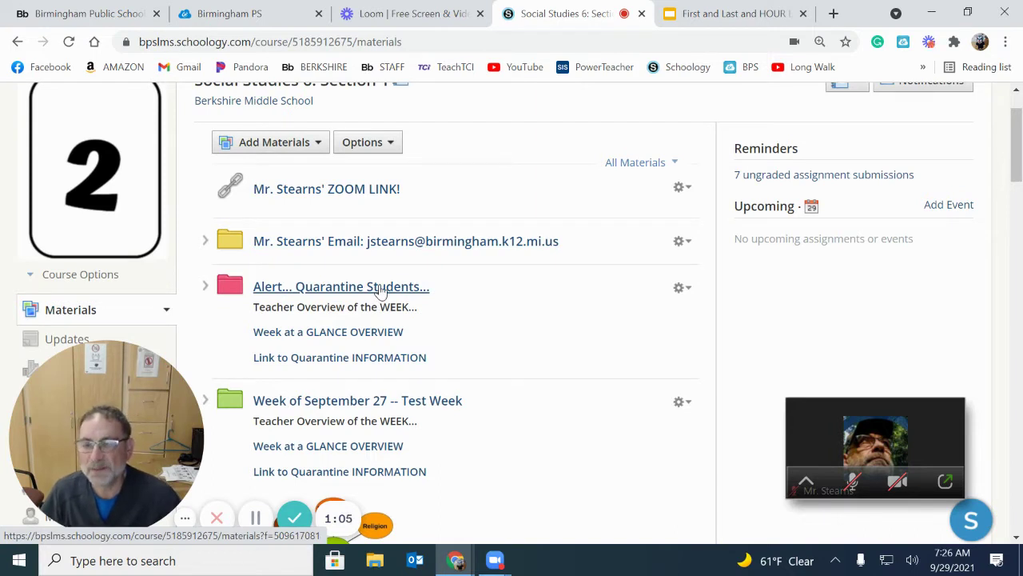
scroll(380, 290, "down", 1)
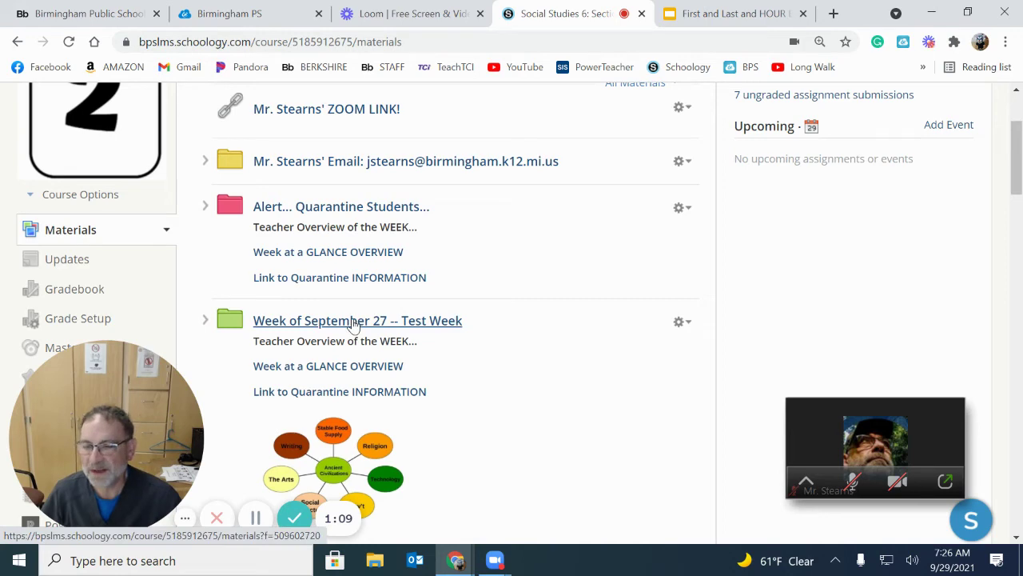
scroll(353, 324, "down", 1)
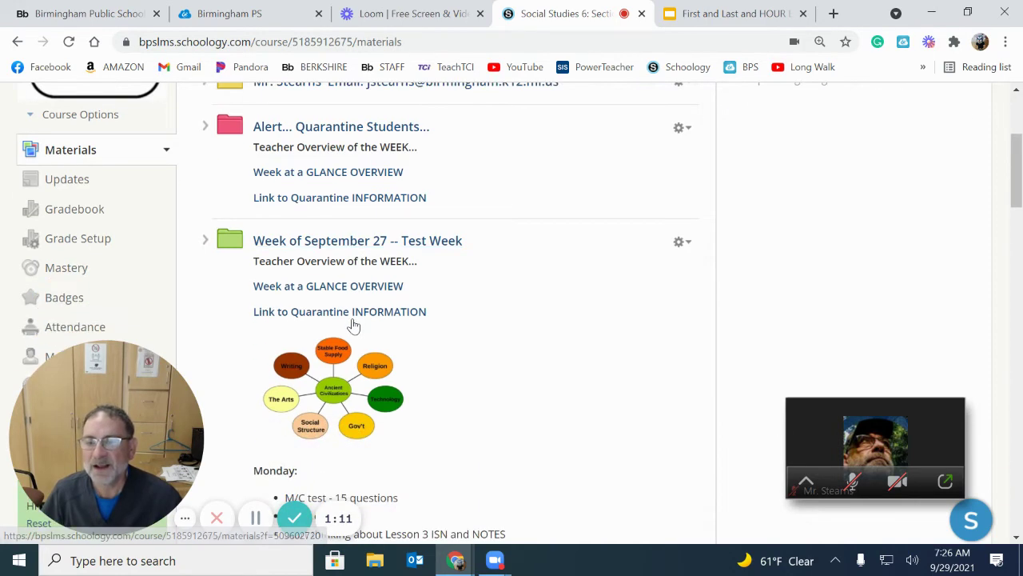
scroll(352, 325, "down", 5)
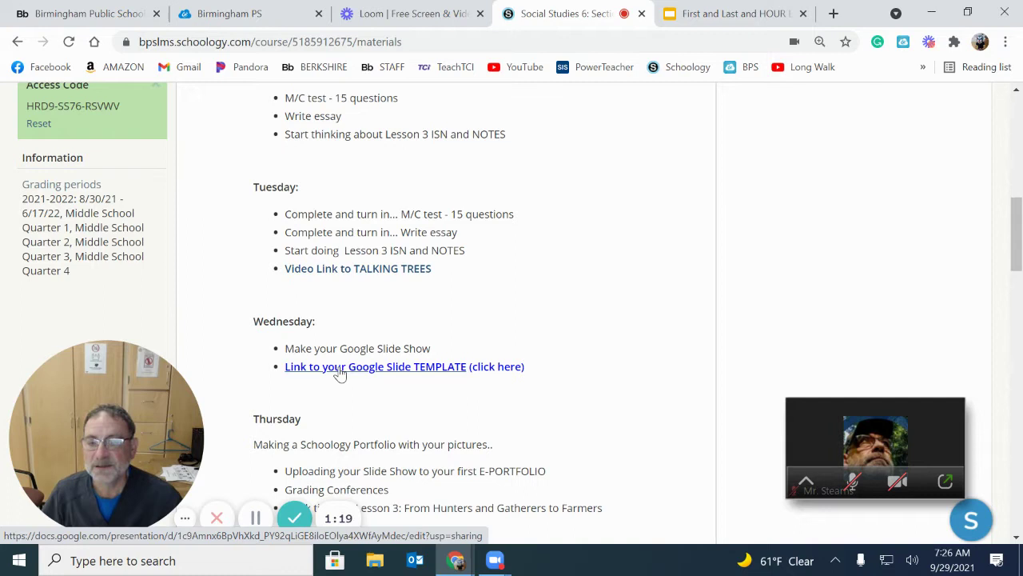
left_click(339, 370)
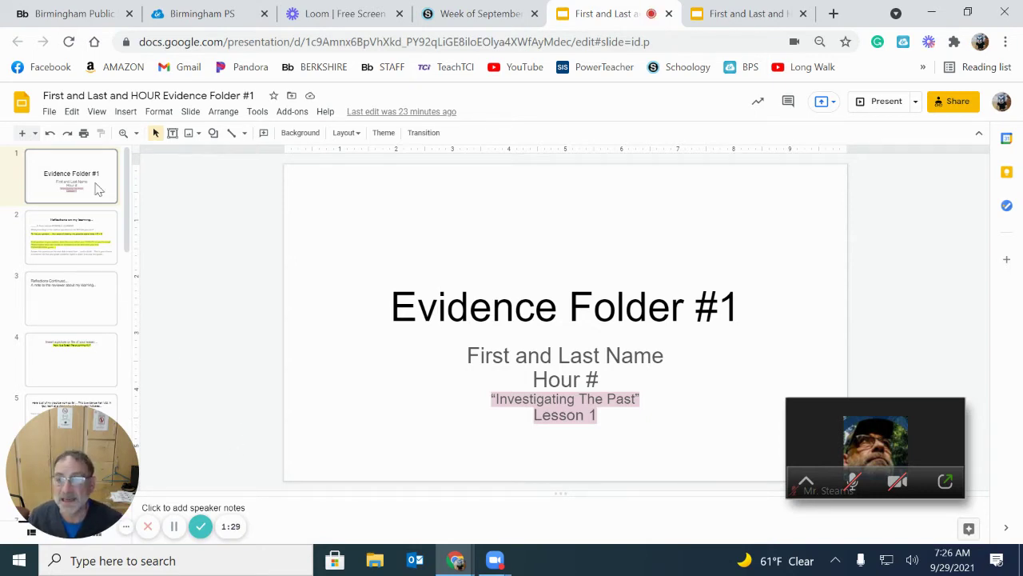
- Copy the entire presentation to My Drive, removing "Copy of" so it is named "First and Last and HOUR Evidence Folder #1"
left_click(51, 113)
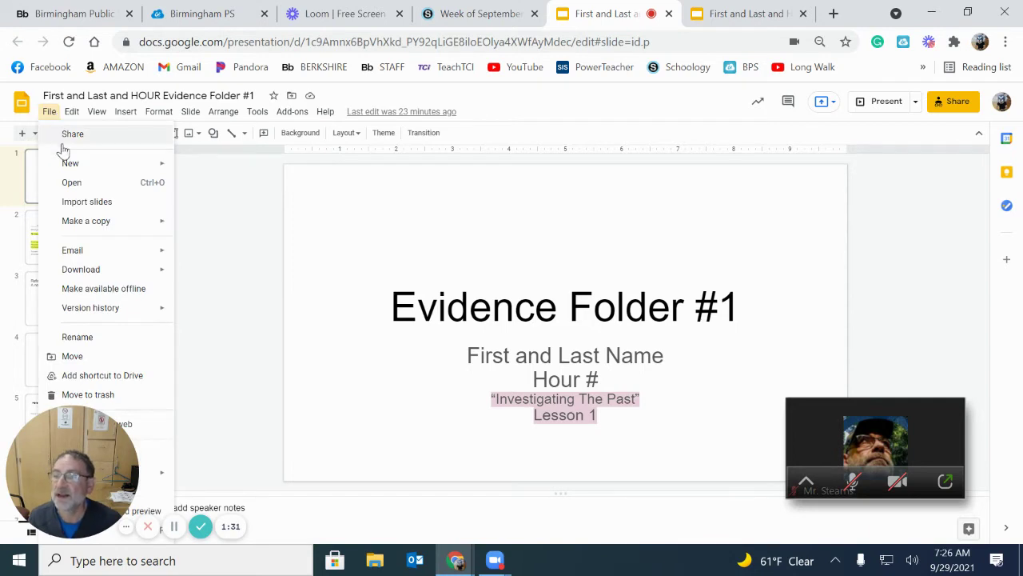
mouse_move(81, 227)
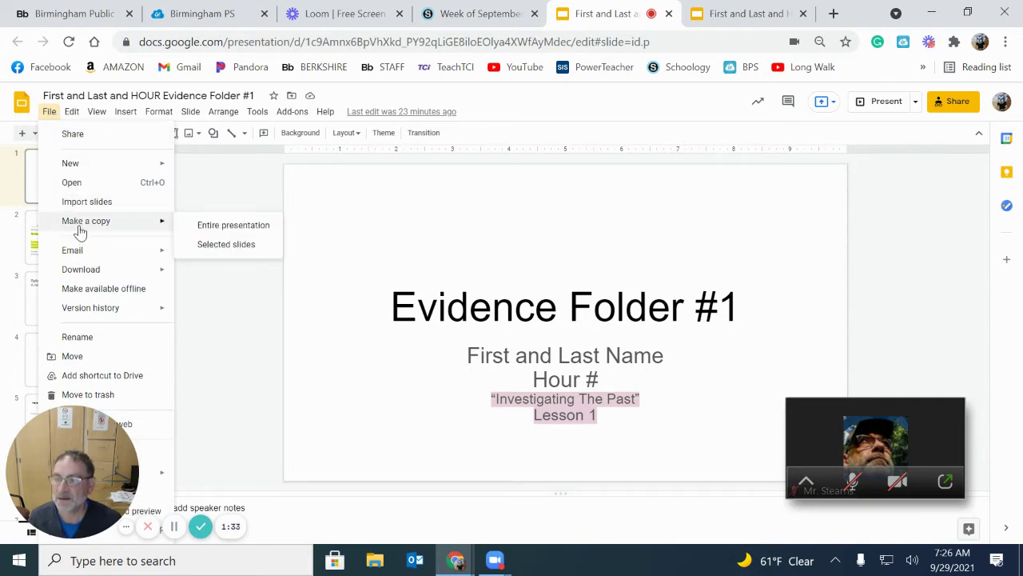
left_click(214, 227)
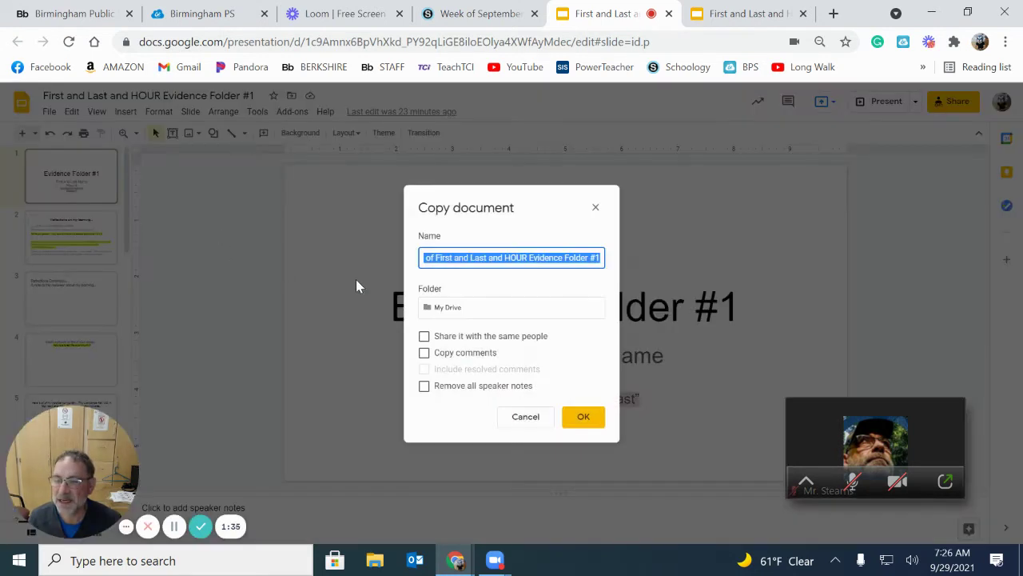
left_click(431, 258)
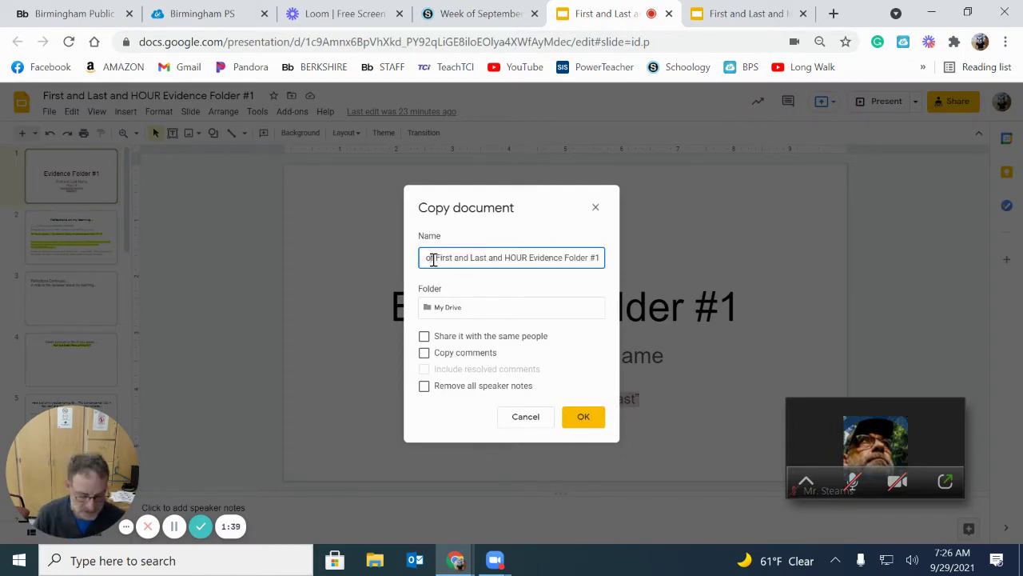
key("BackSpace")
key("BackSpace")
key("BackSpace")
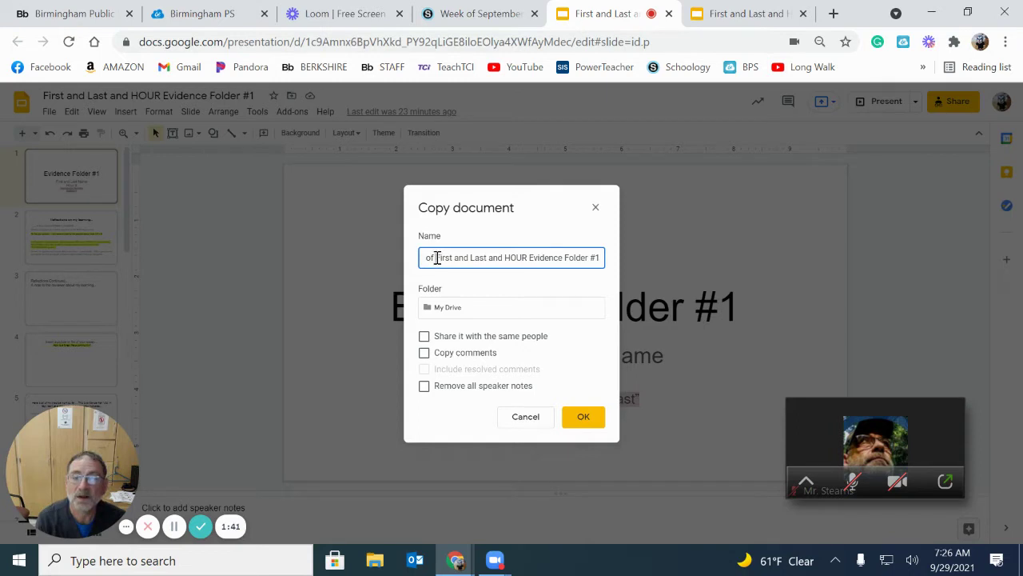
key("BackSpace")
key("BackSpace")
key("BackSpace")
key("BackSpace")
key("BackSpace")
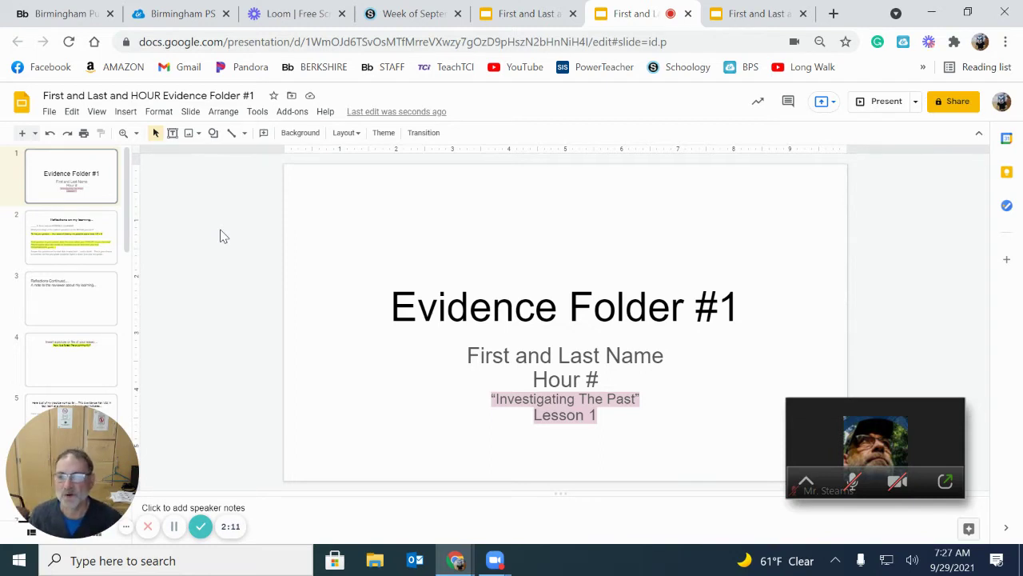
- On the "Reflections on my learning..." slide, add the line "15 possible" below the "Tests indicate POSSIBLE LEARNING…" line
left_click(86, 249)
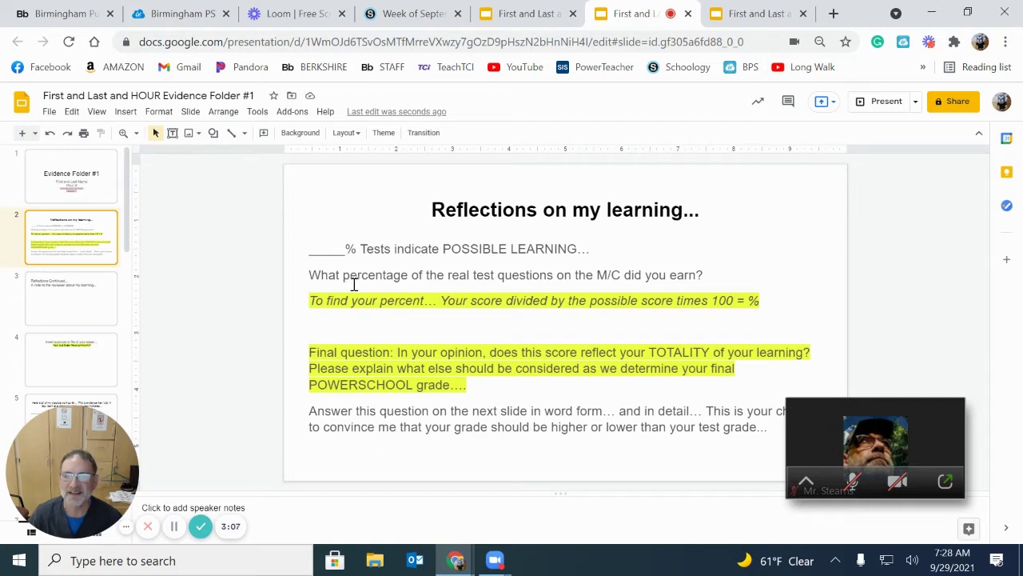
left_click(336, 249)
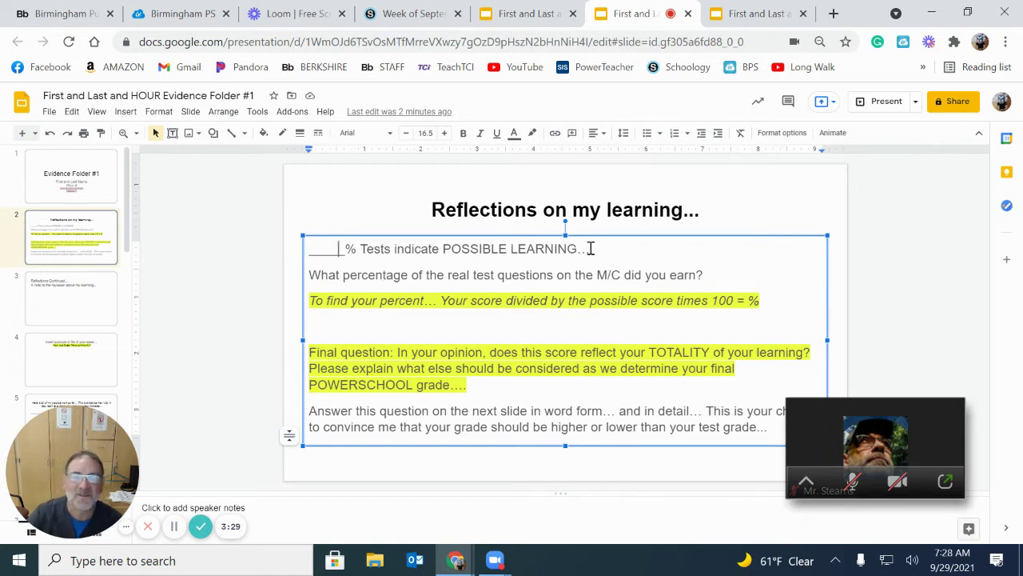
left_click(591, 249)
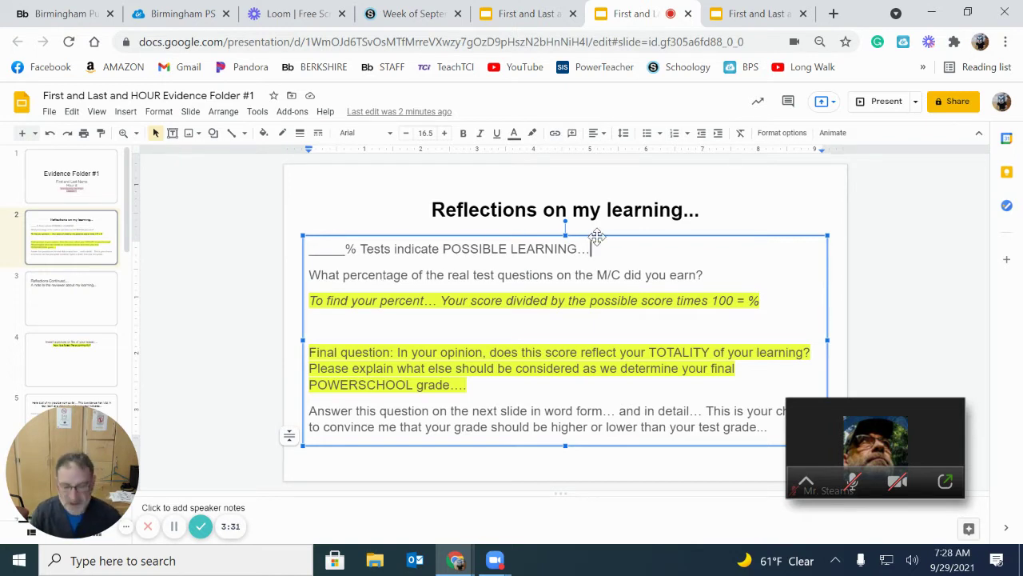
key("Return")
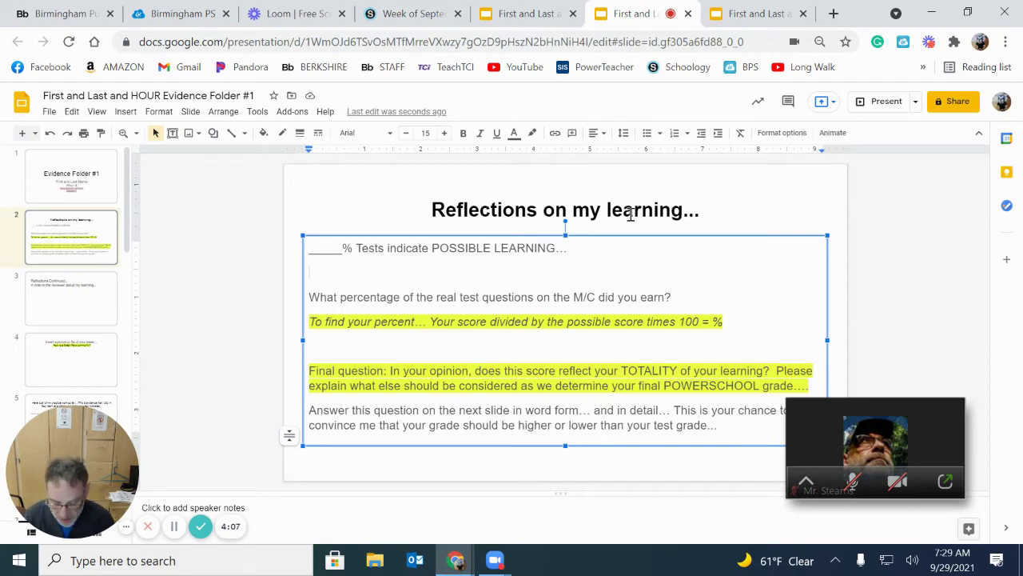
type("15 ")
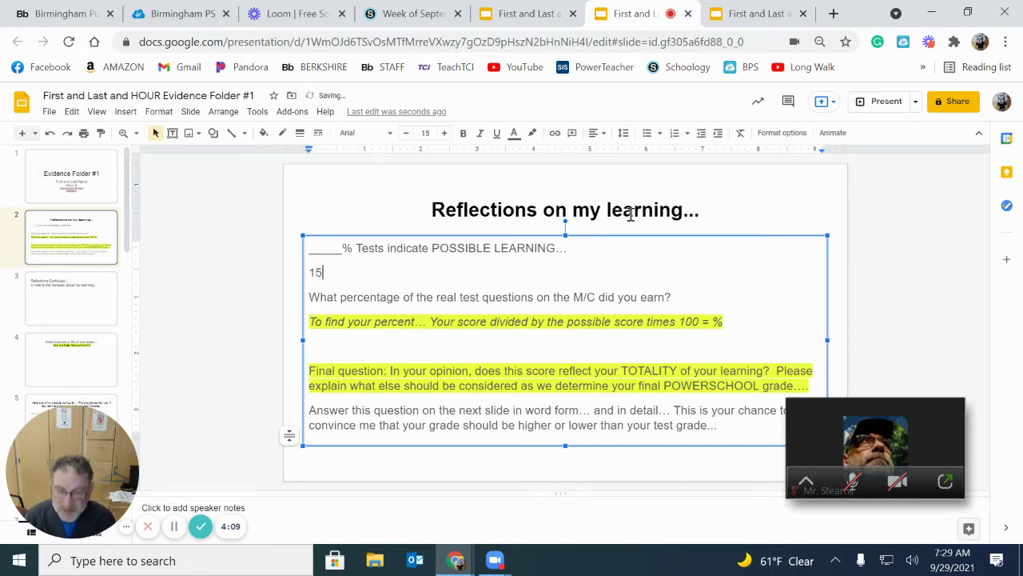
type("p")
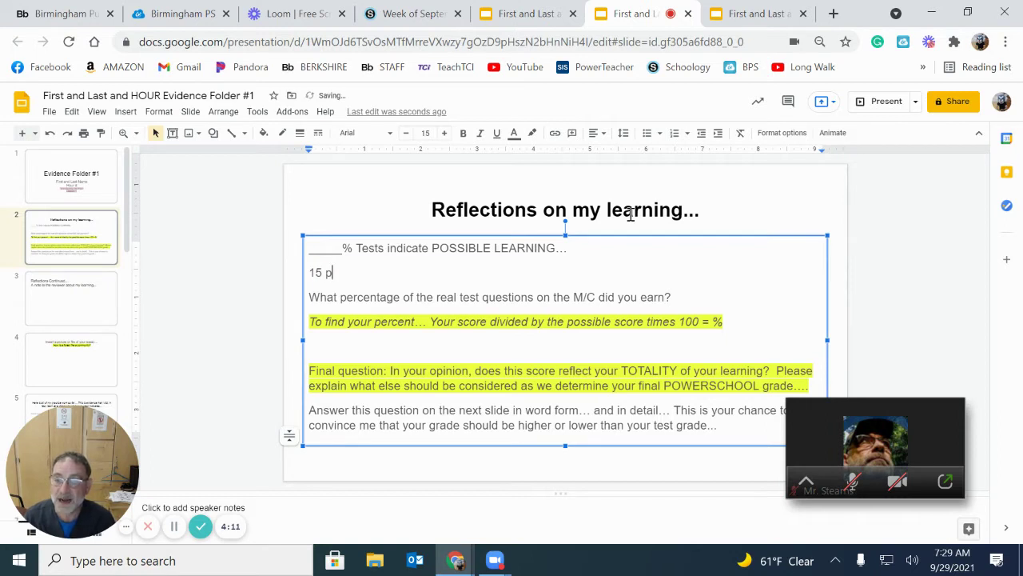
type("ossible")
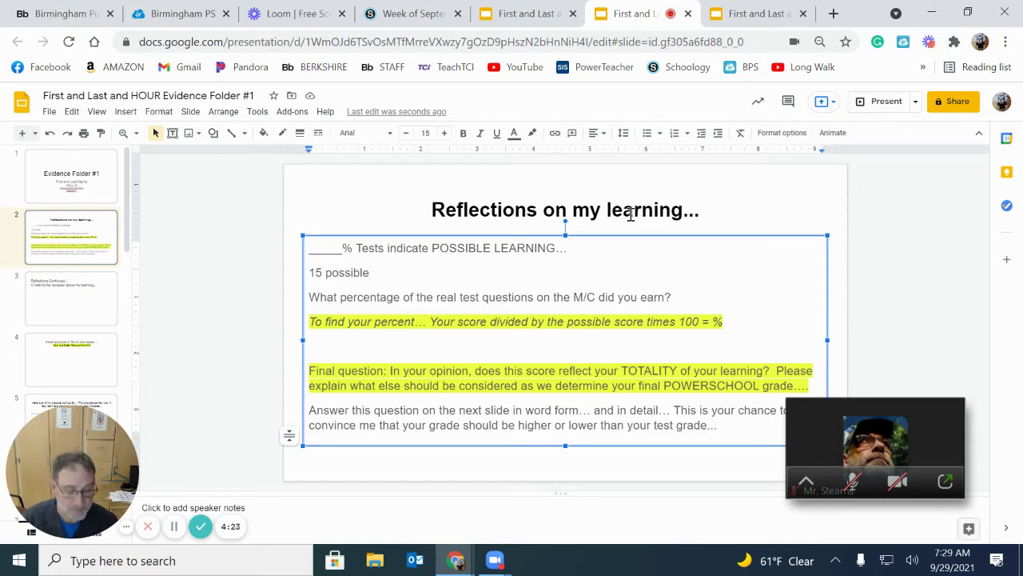
- Insert "Your Score…." in front of "15 possible" on the new line
left_click(310, 273)
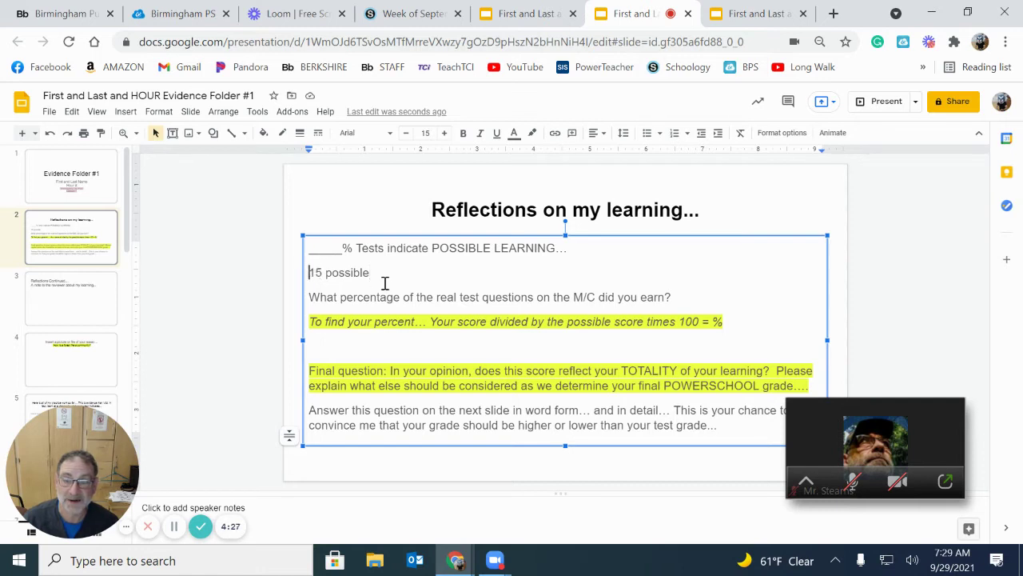
type("Your Sc")
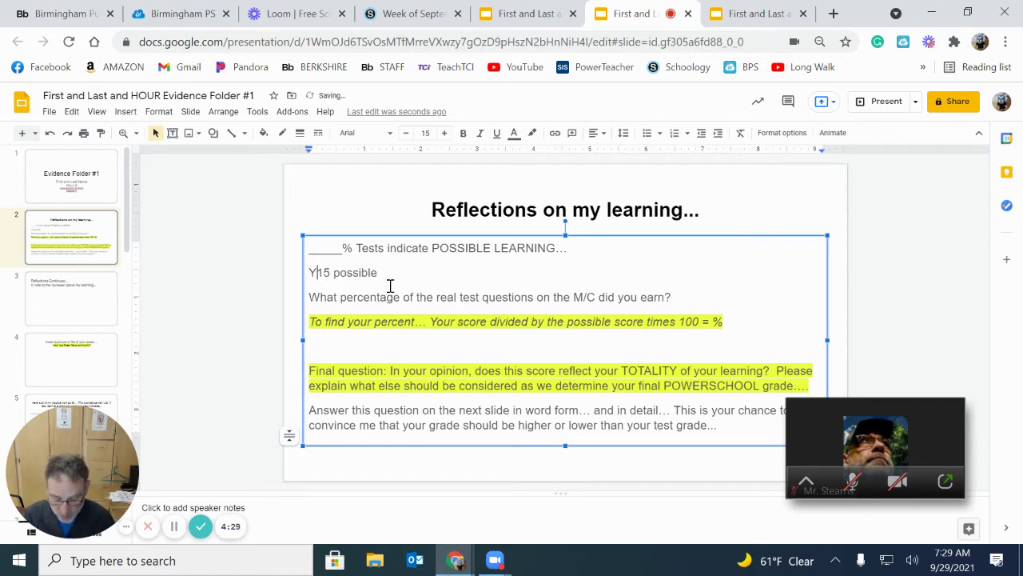
type("ore")
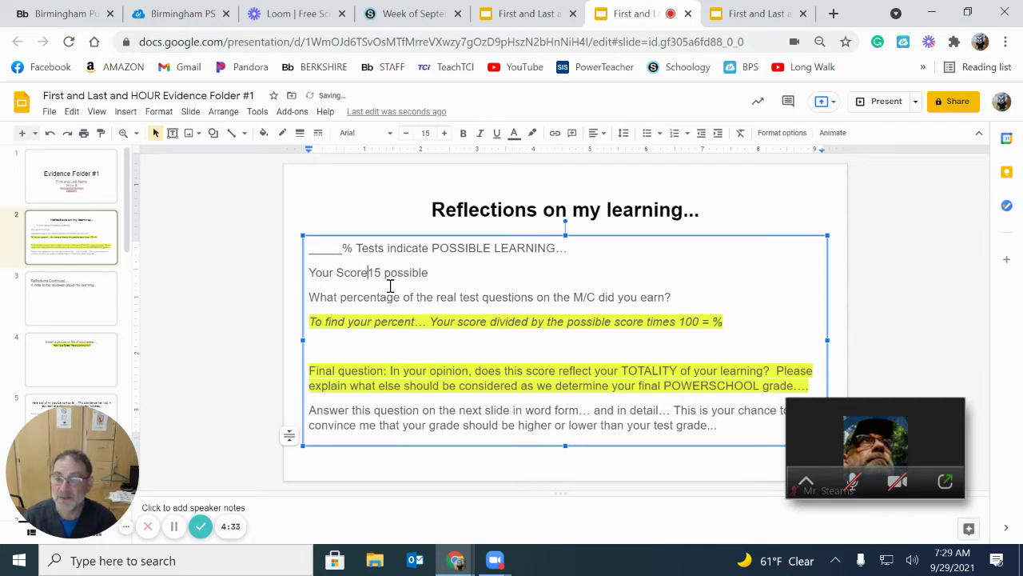
type(":..")
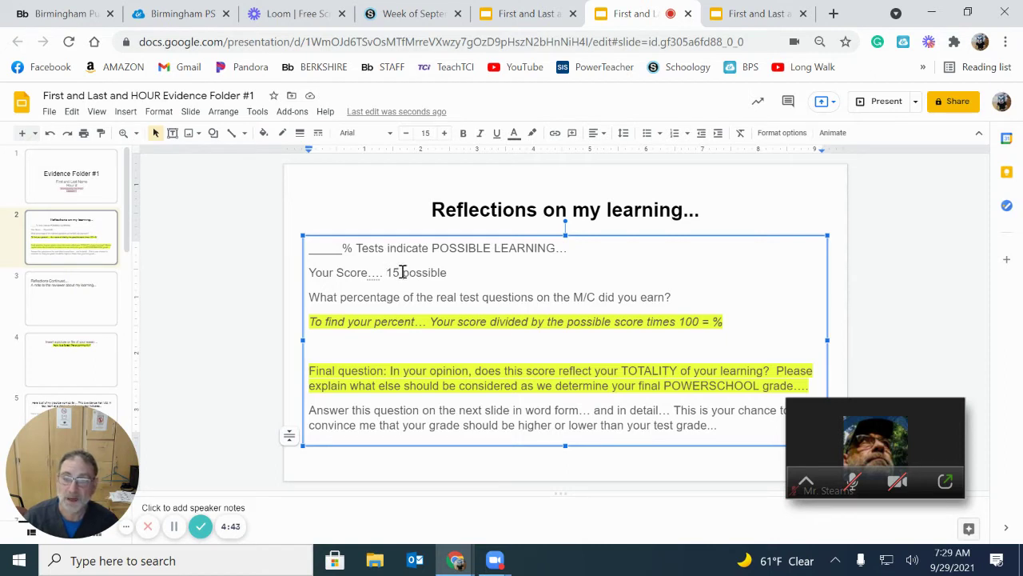
- Remove the 15 from the score line and add "points = _____ * 100" after "possible"
double_click(402, 273)
key("BackSpace")
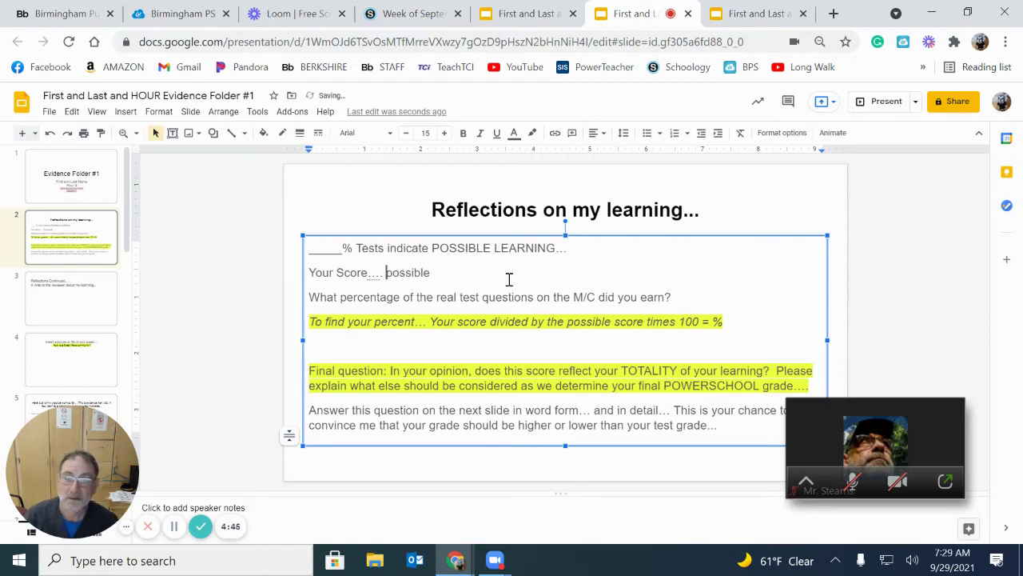
double_click(452, 272)
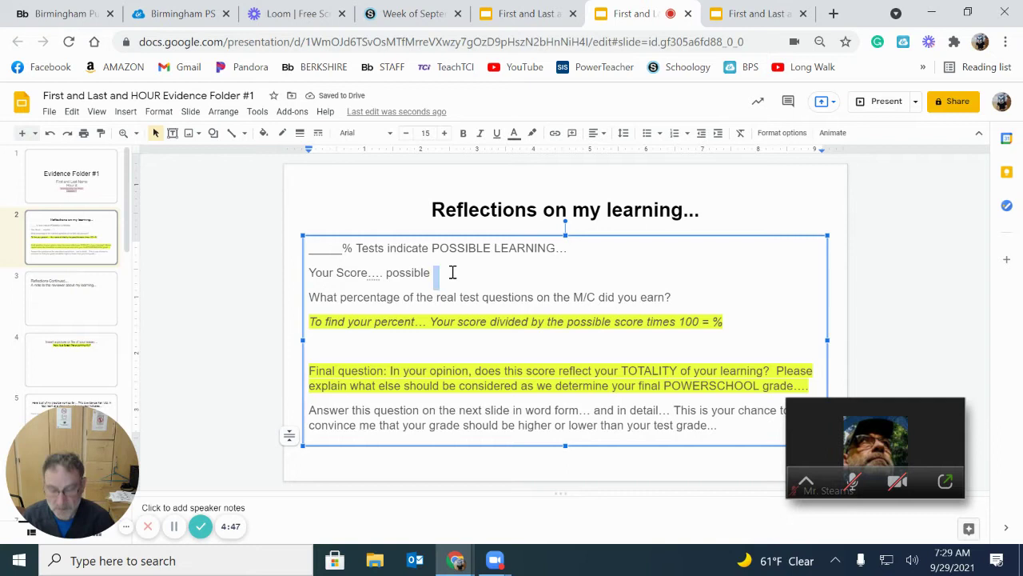
type("points")
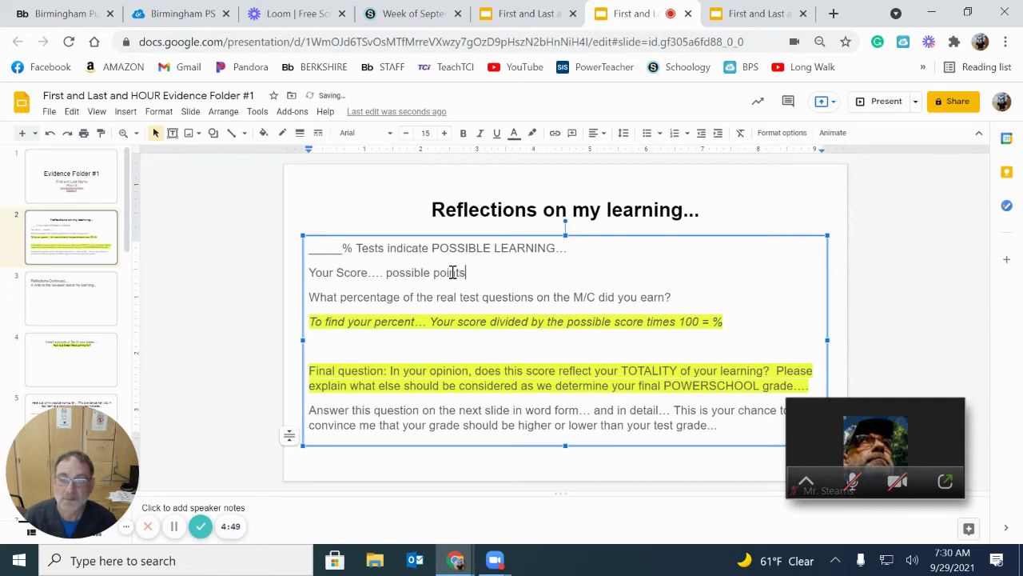
type(" =")
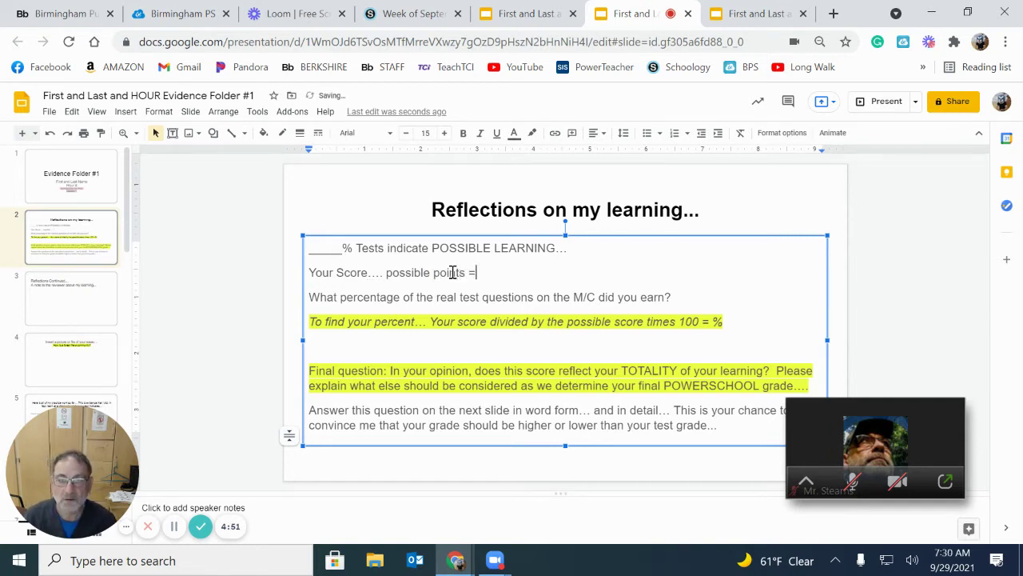
type(" _____")
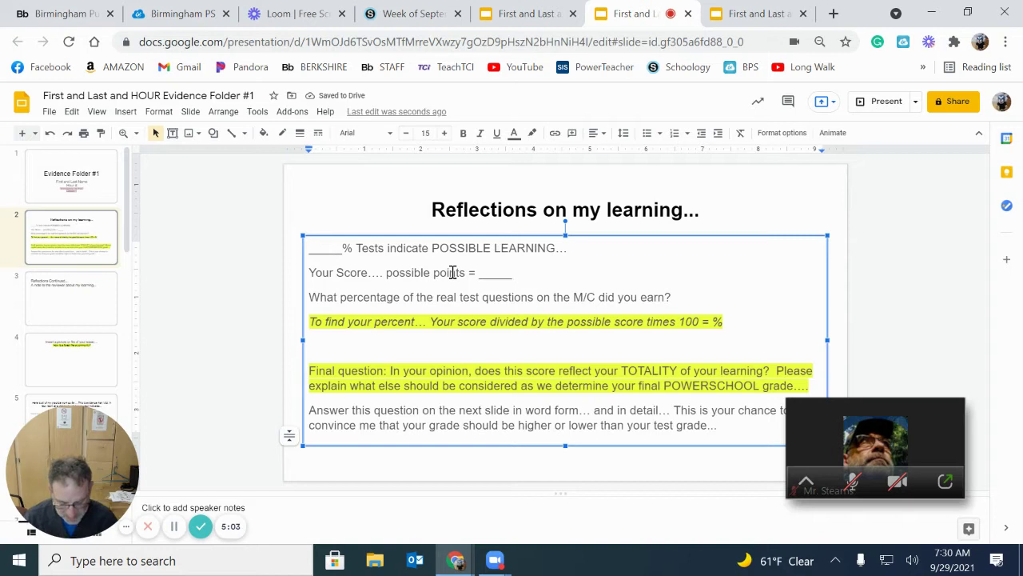
type("*")
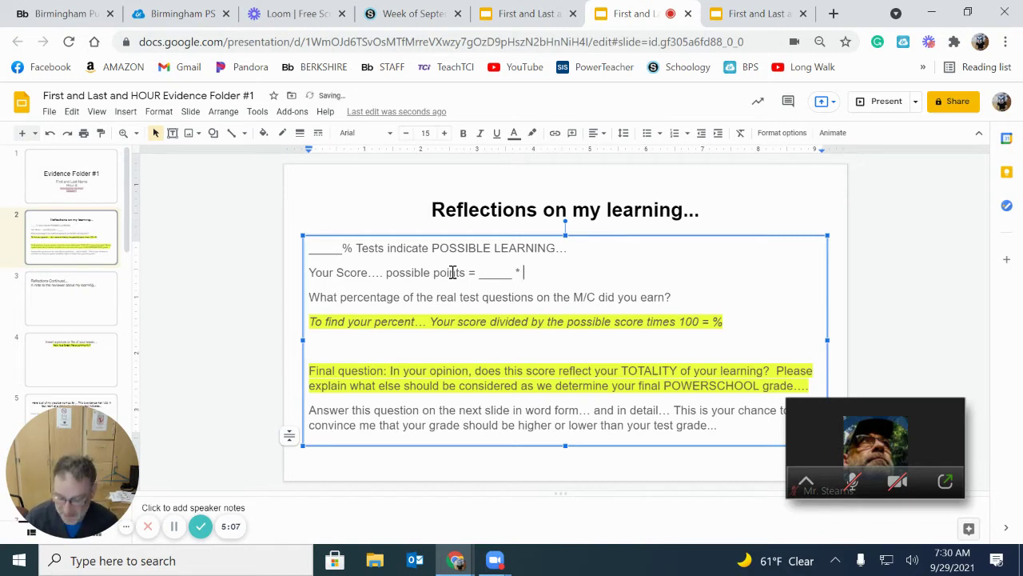
type(" 100")
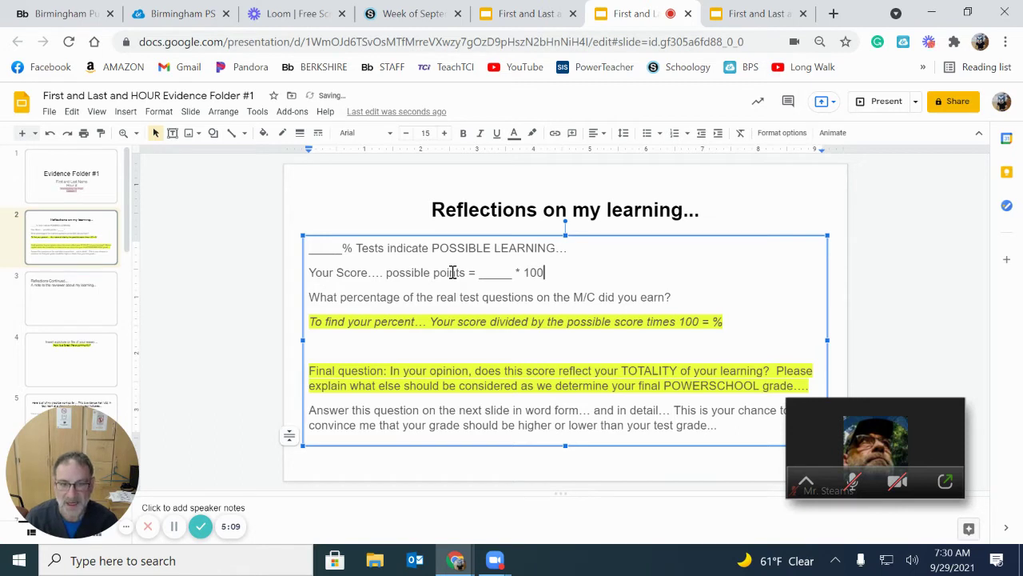
- Complete the "Your Score…. possible points" line with "= _____%" and begin a new line below it with "12"
type(" = ")
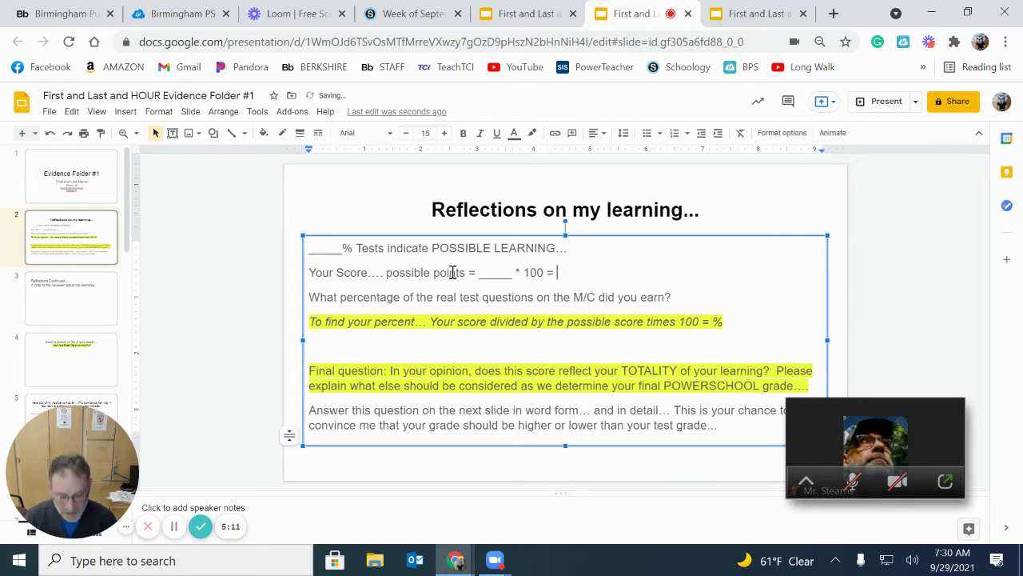
type("_____")
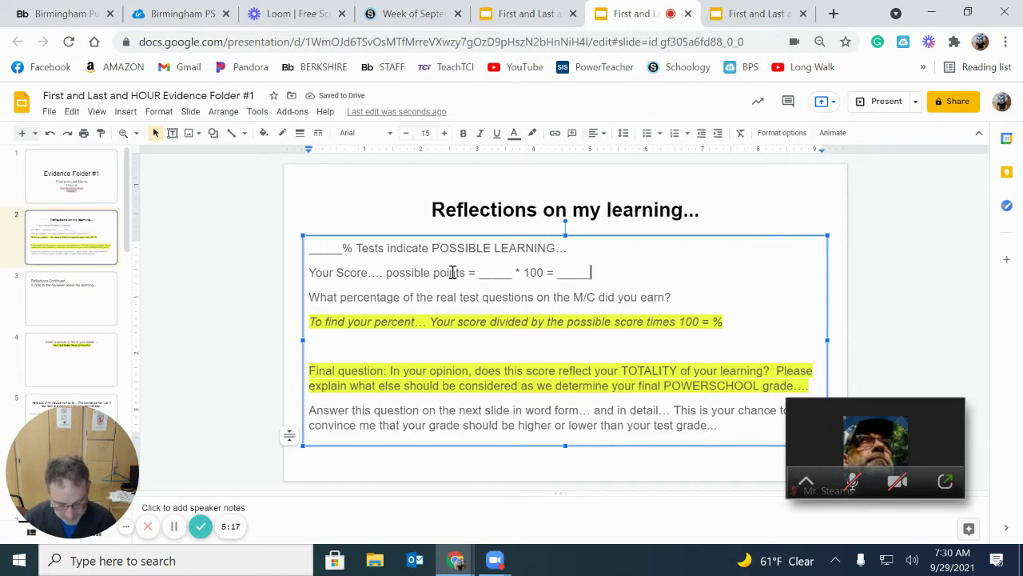
type("%")
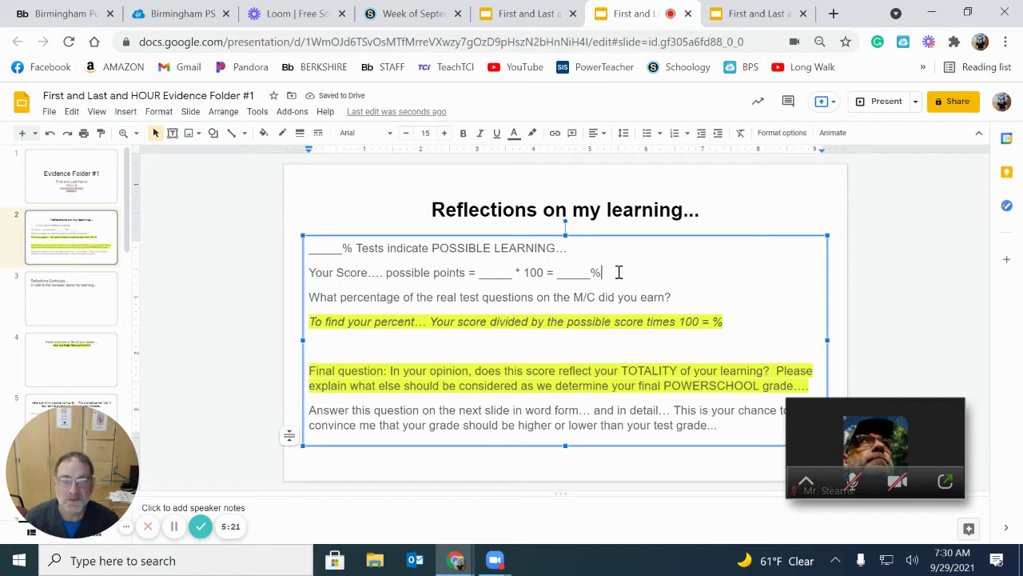
key("Return")
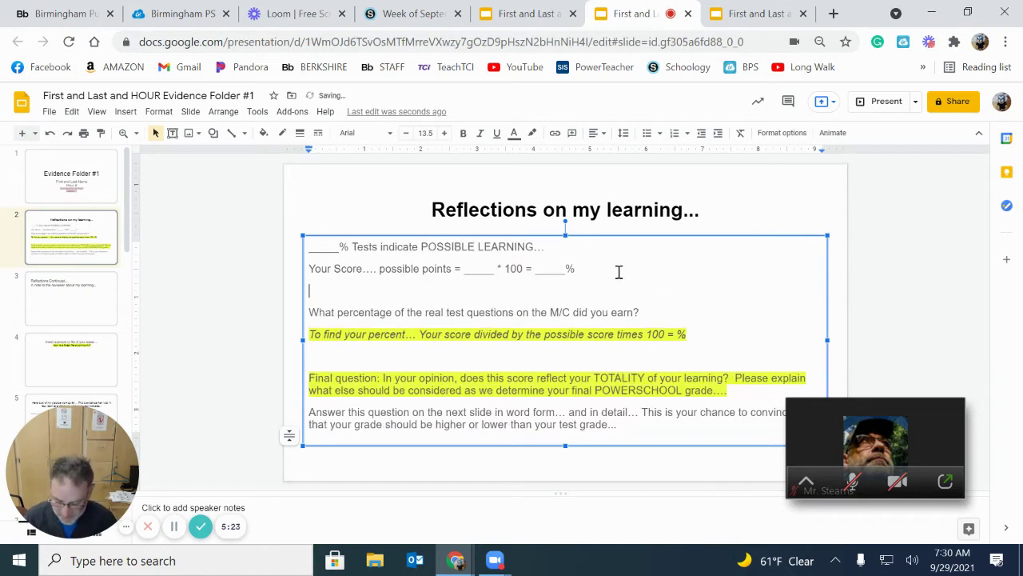
type("12")
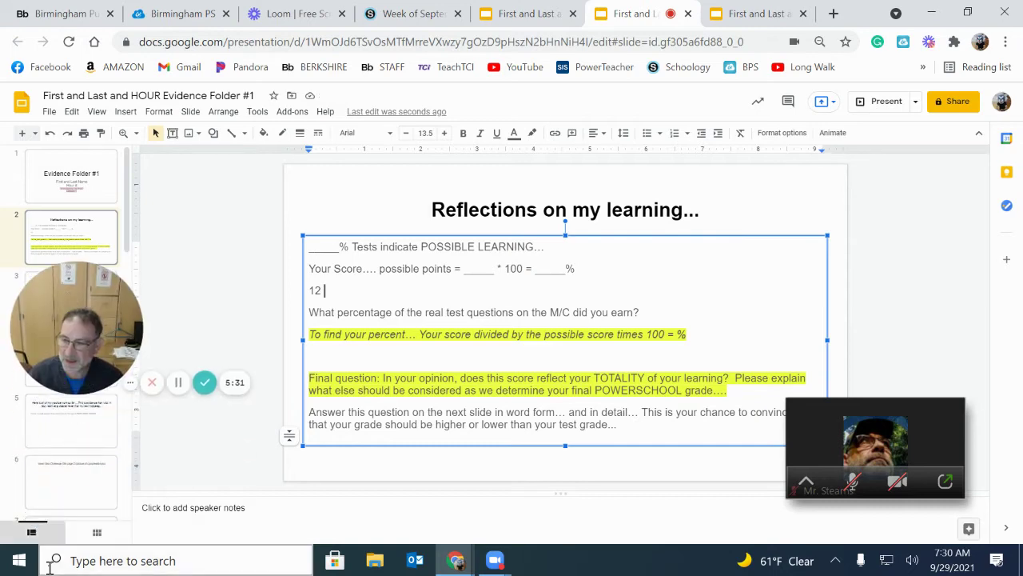
- Open Calculator, move it clear of the slide text, and enter 12
left_click(19, 560)
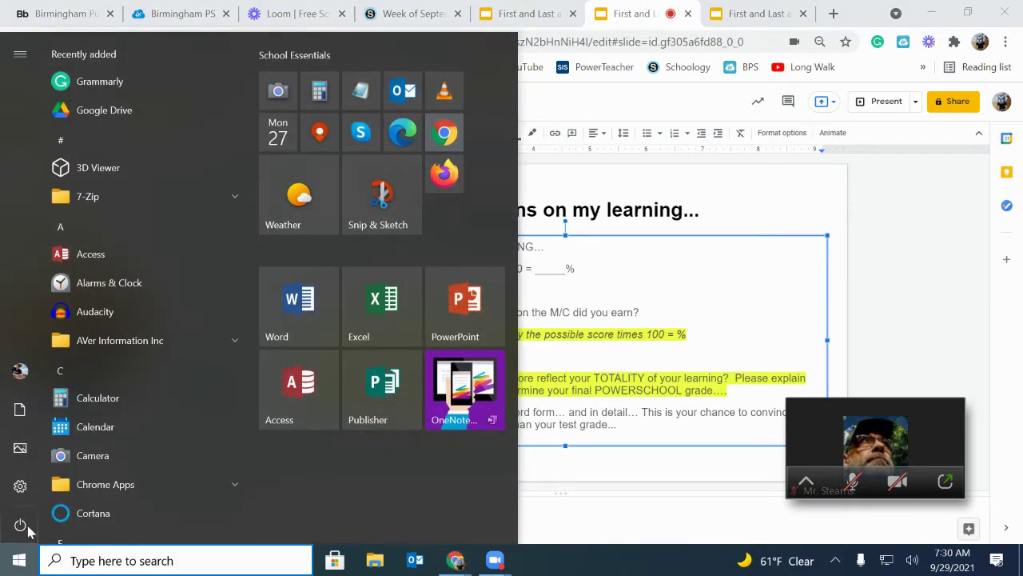
left_click(89, 399)
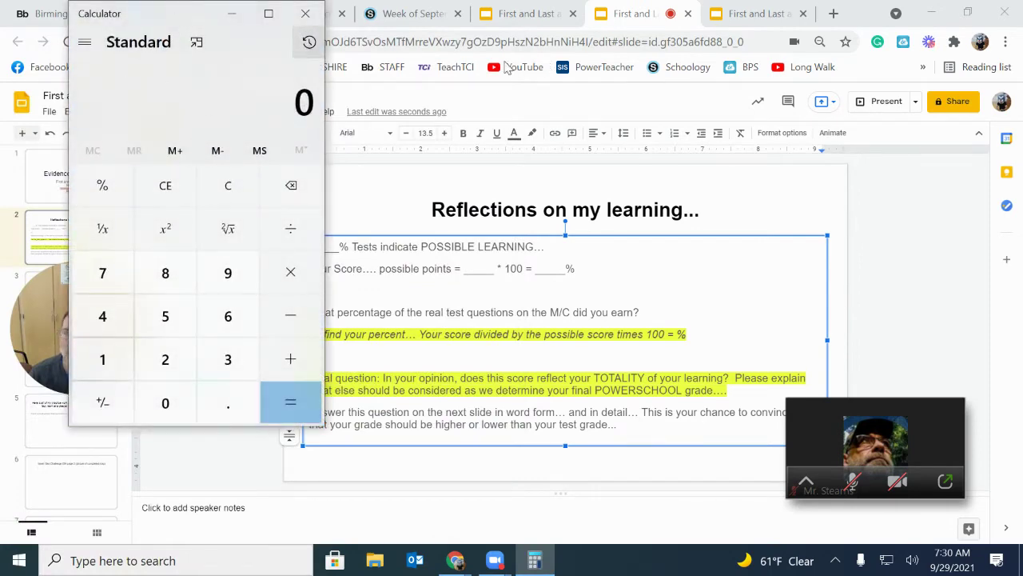
left_click_drag(147, 14, 834, 59)
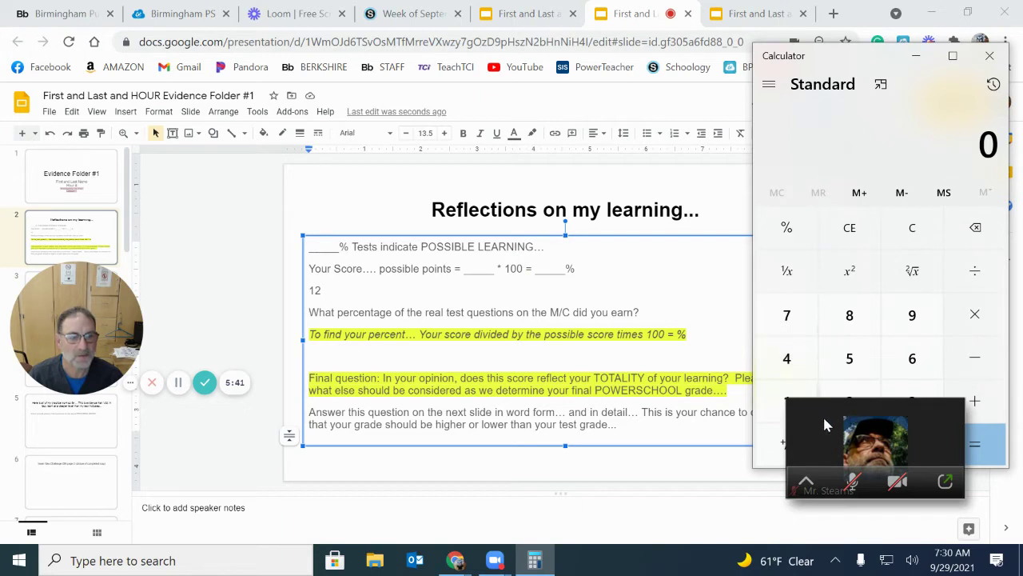
left_click_drag(827, 425, 806, 79)
left_click(787, 402)
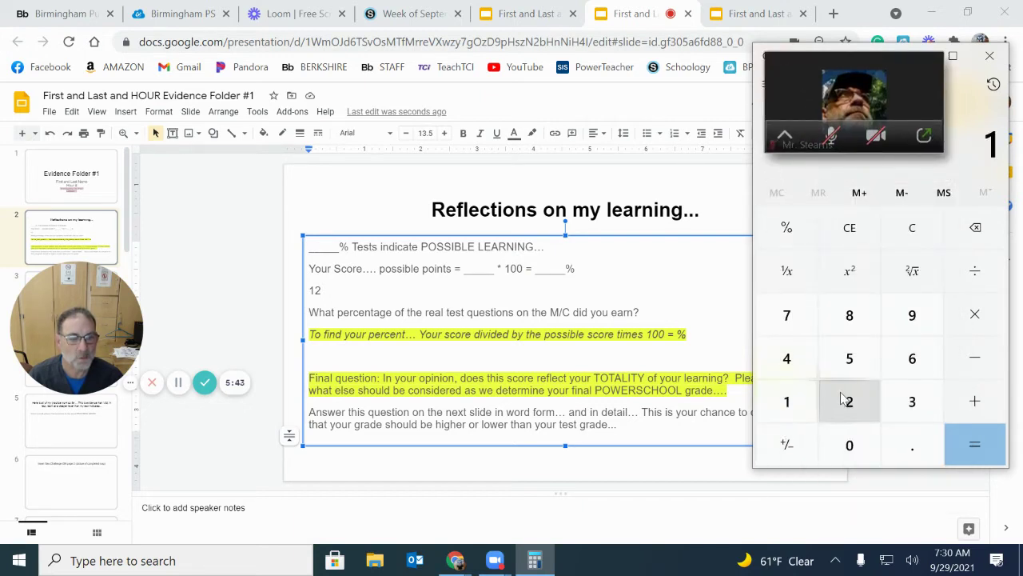
left_click(849, 401)
- Back on the reflections slide, continue the example line after "12" with "dive 15="
left_click(346, 289)
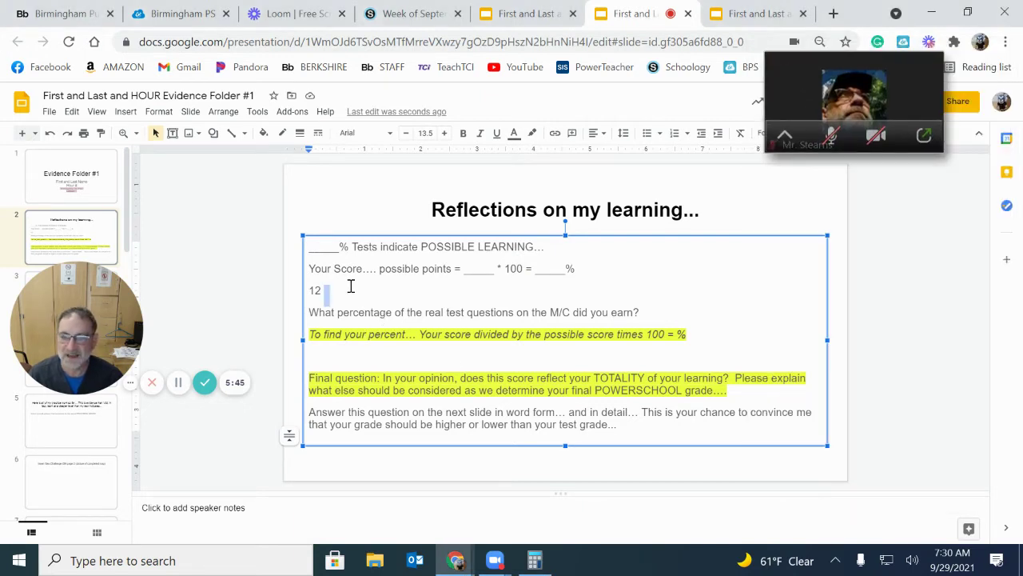
type("12 ")
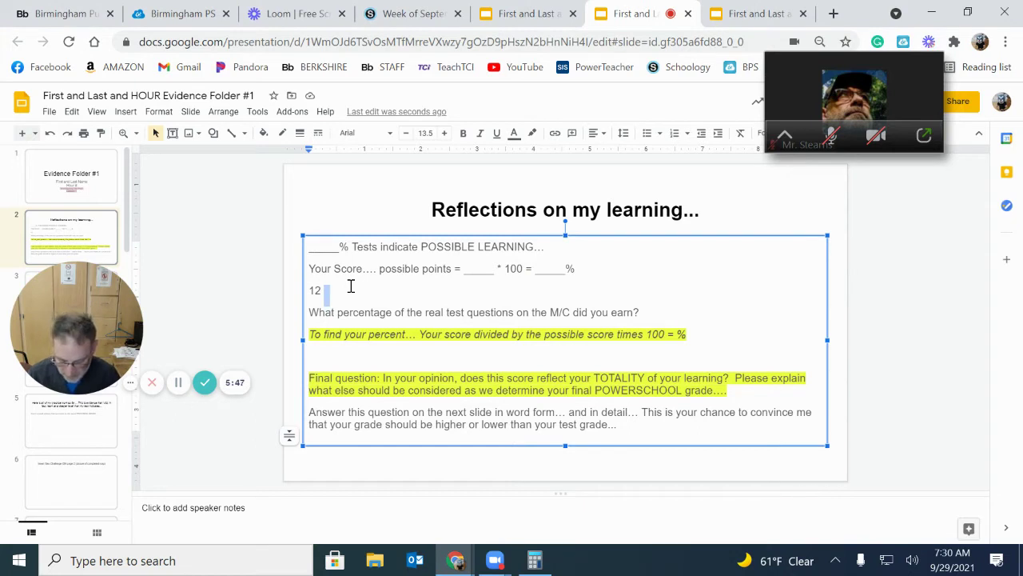
type("dive")
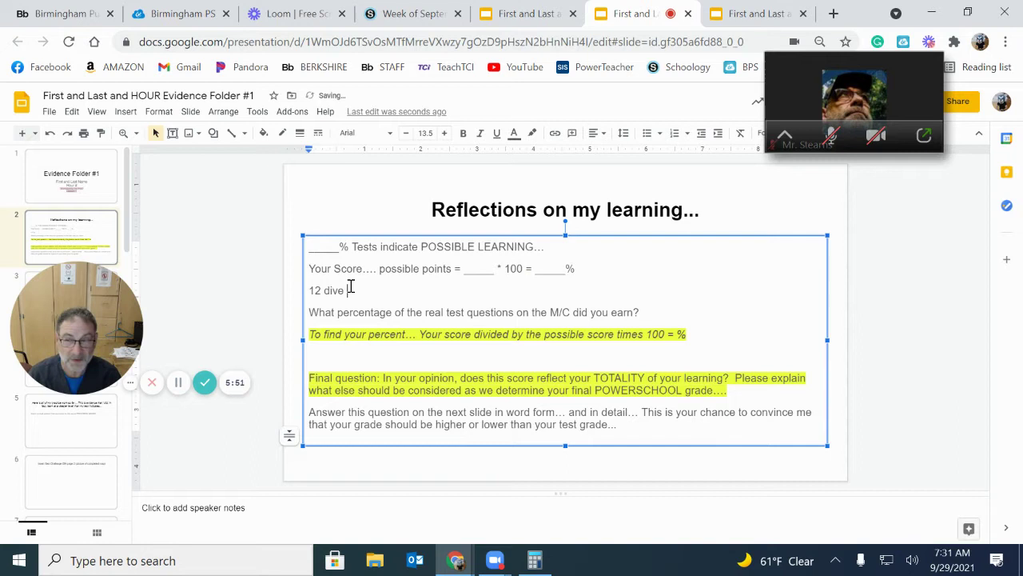
type(" 15")
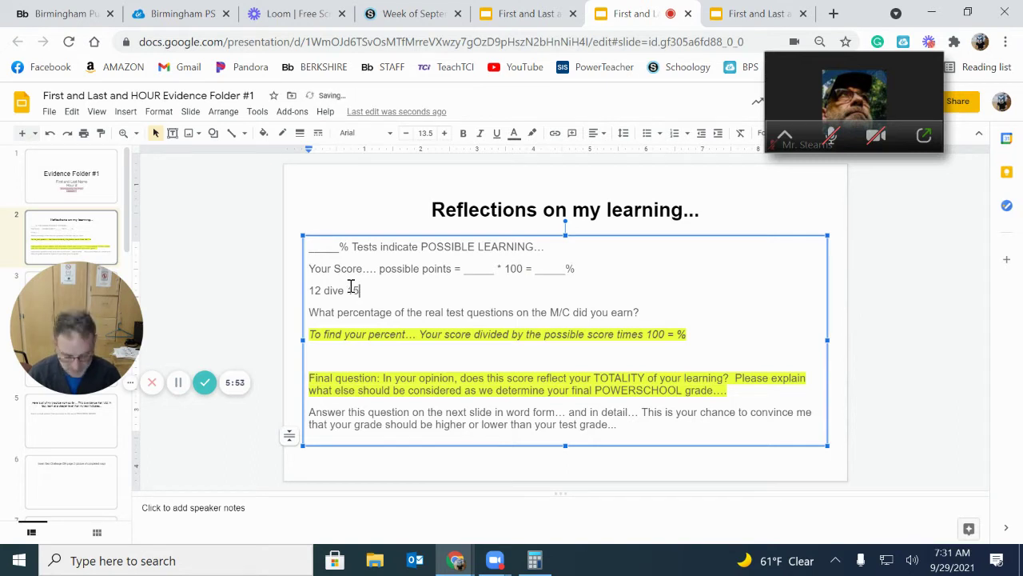
type("=")
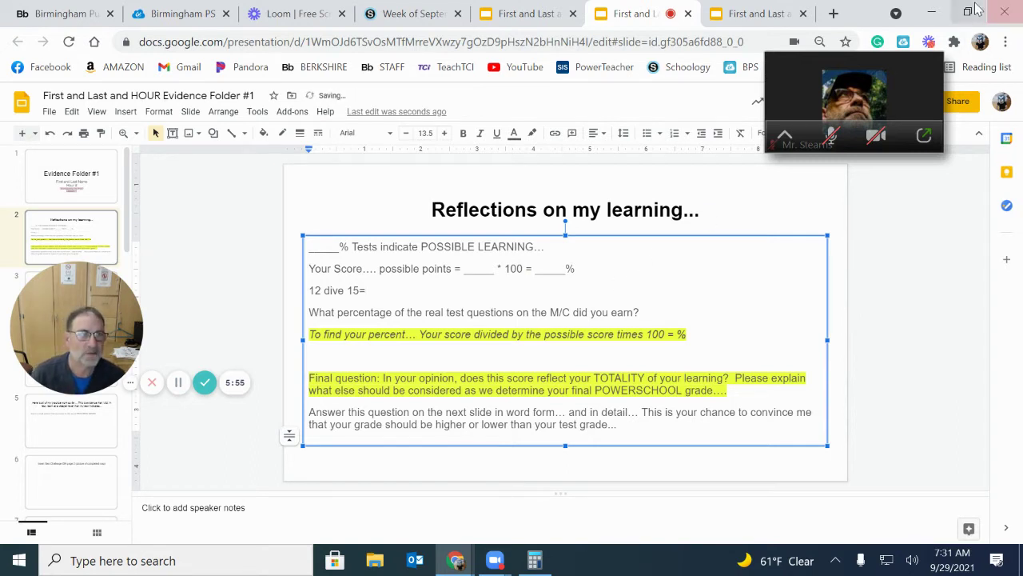
- Return to Calculator with its display uncovered and divide the entered 12 by 15
left_click(932, 13)
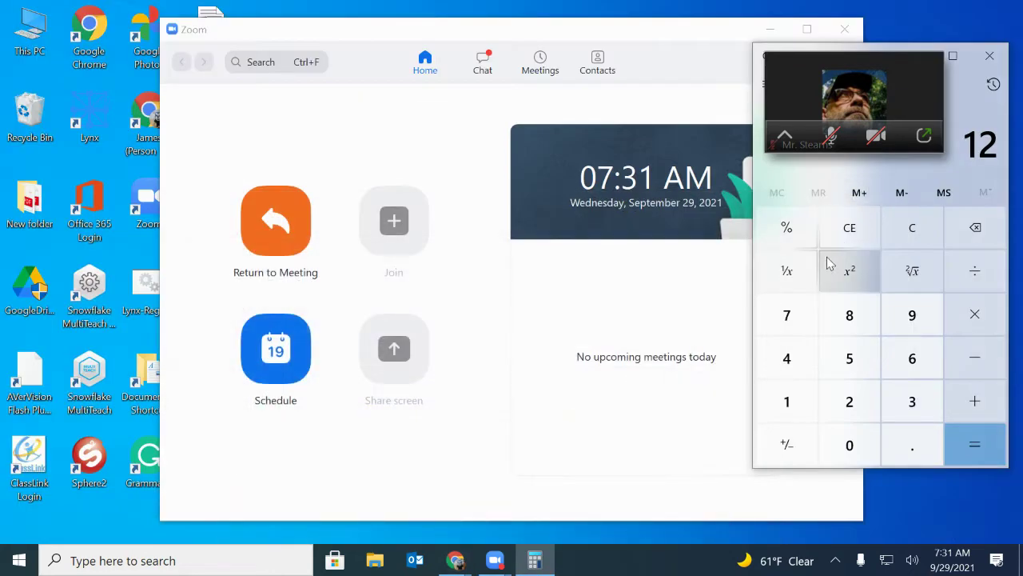
left_click_drag(862, 91, 534, 8)
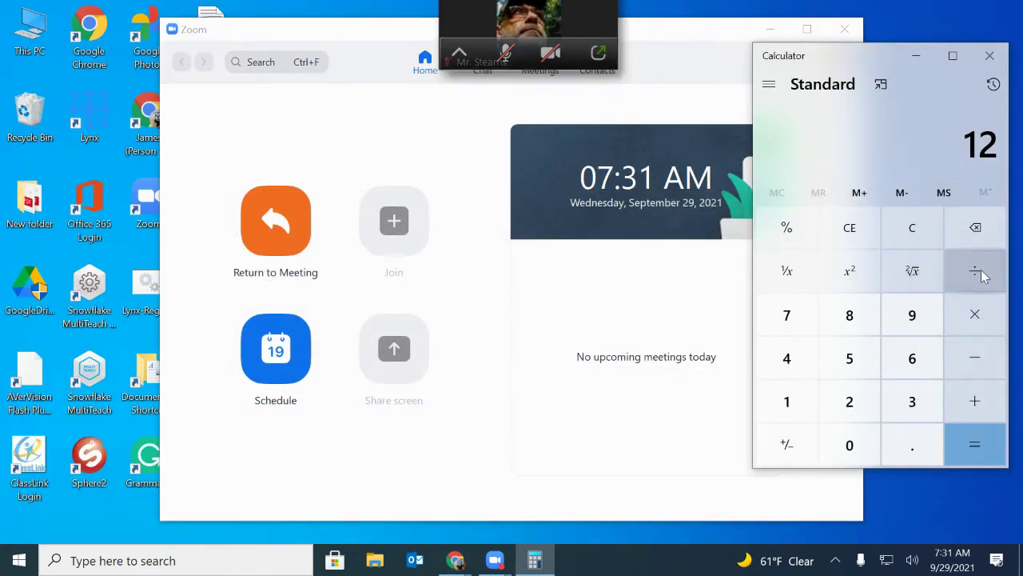
left_click(982, 276)
left_click(777, 414)
left_click(846, 374)
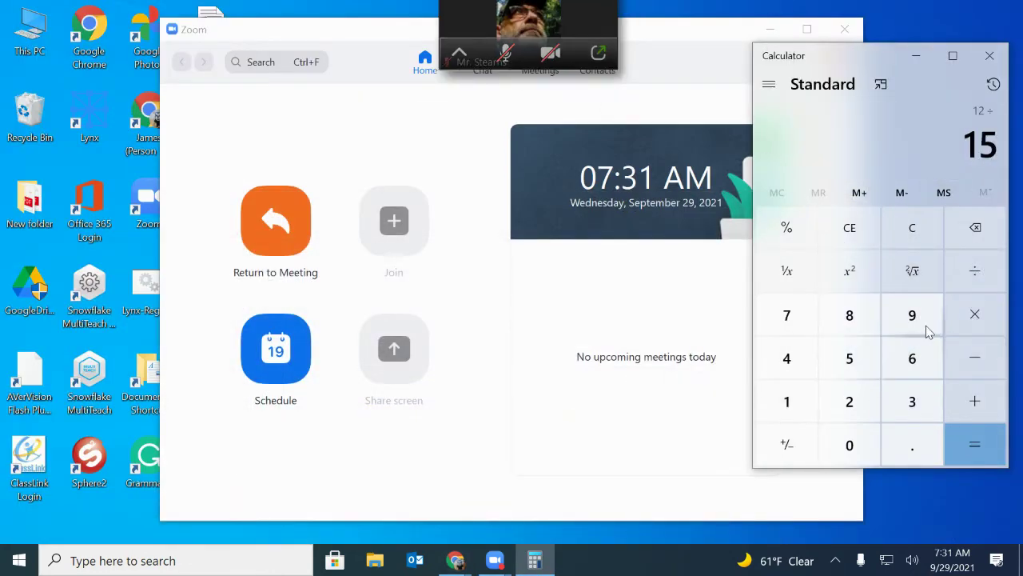
left_click(996, 440)
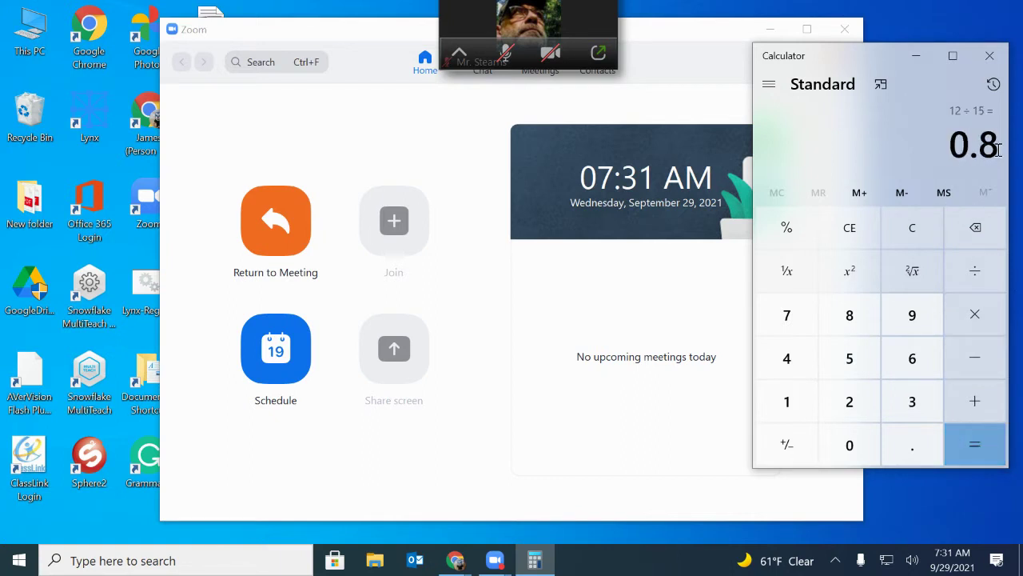
- Multiply the quotient by 100 in Calculator
left_click(988, 316)
left_click(788, 400)
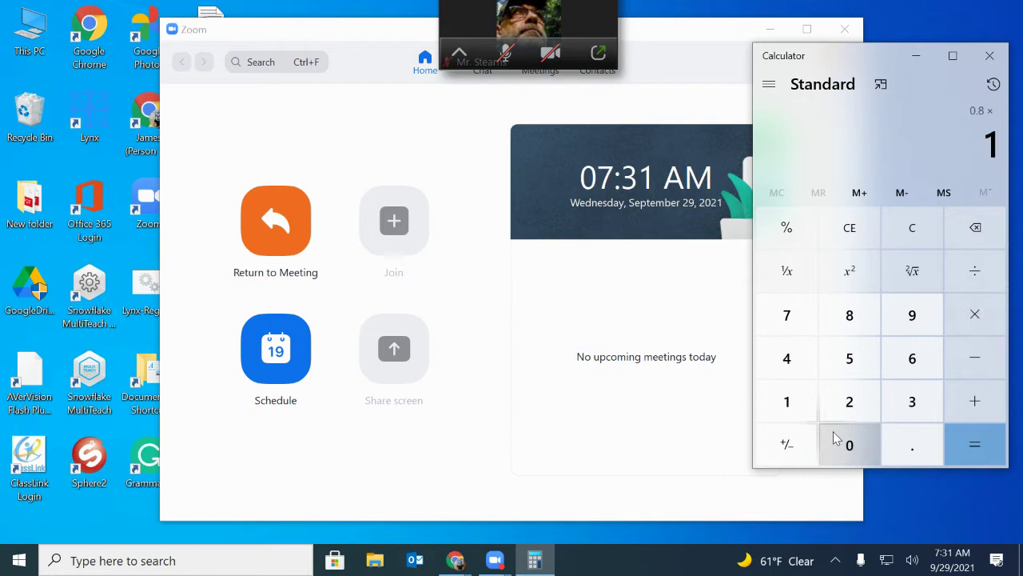
left_click(849, 445)
left_click(849, 445)
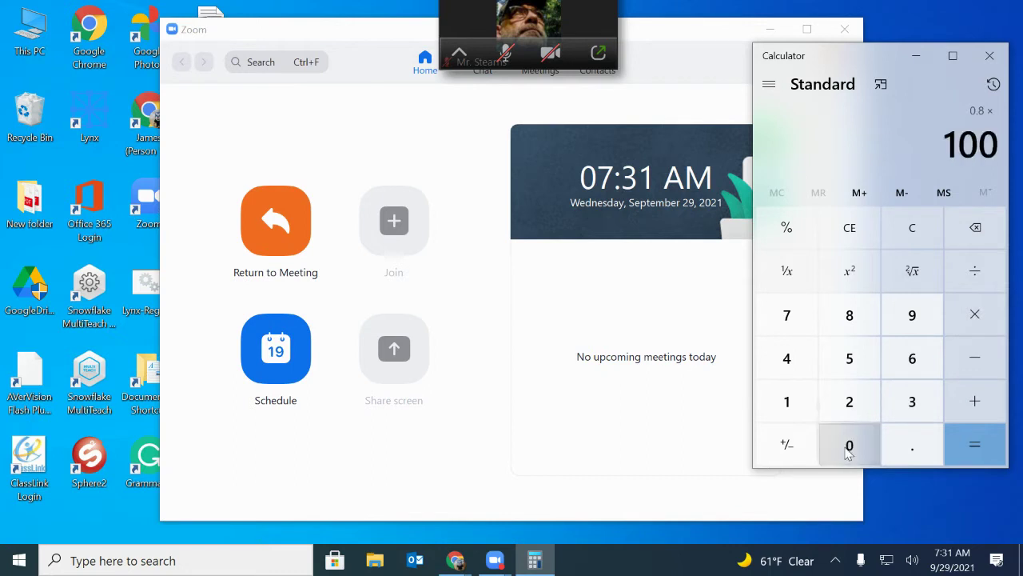
left_click(963, 454)
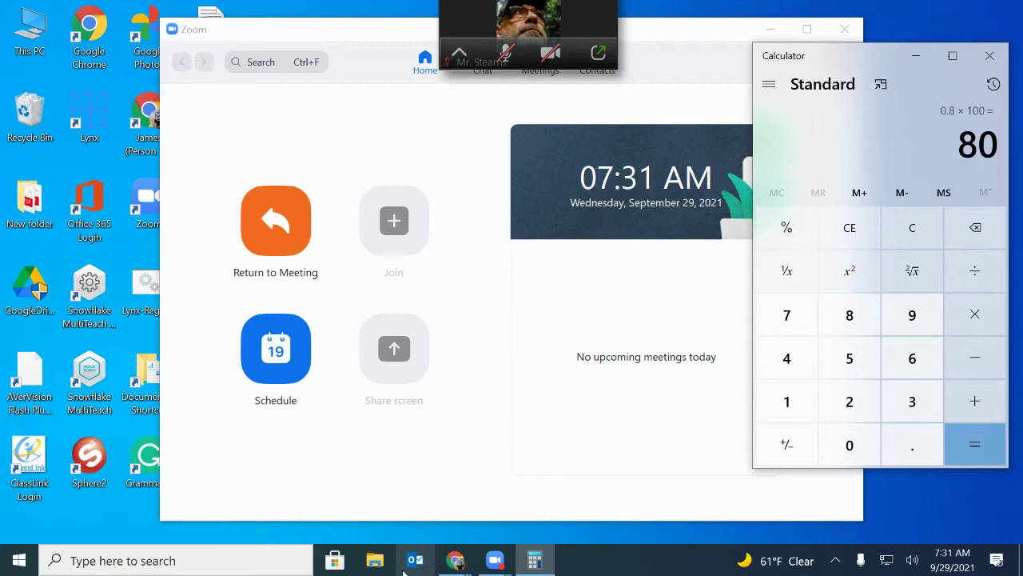
- Switch back to the presentation in Chrome and finish the example line with "80% B-"
left_click(453, 560)
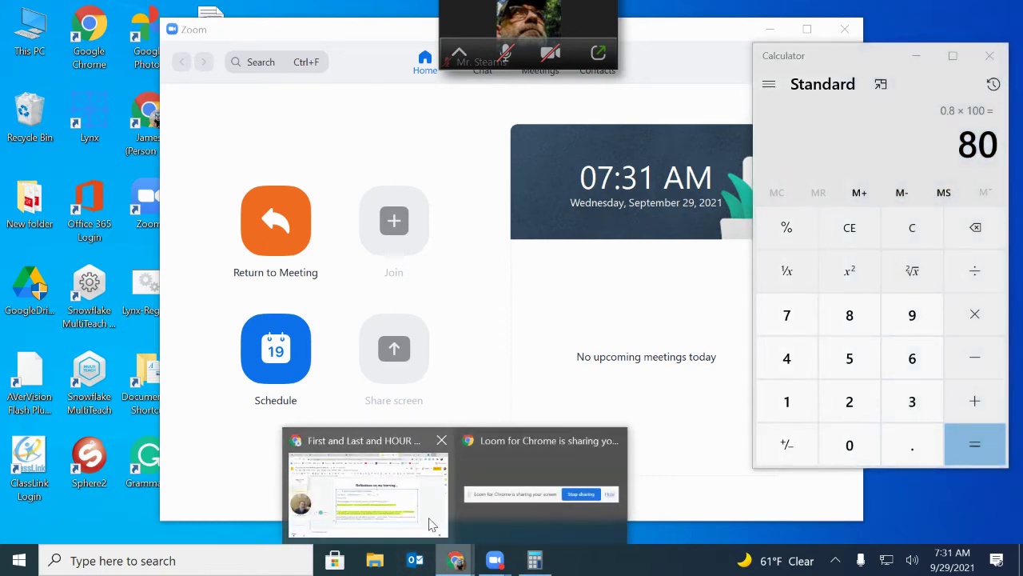
left_click(431, 524)
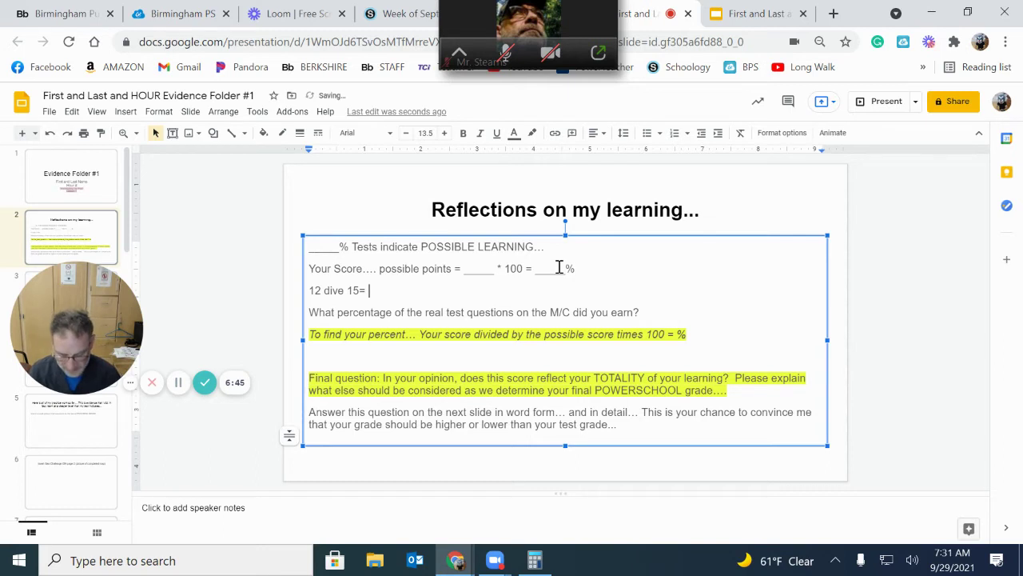
type("80")
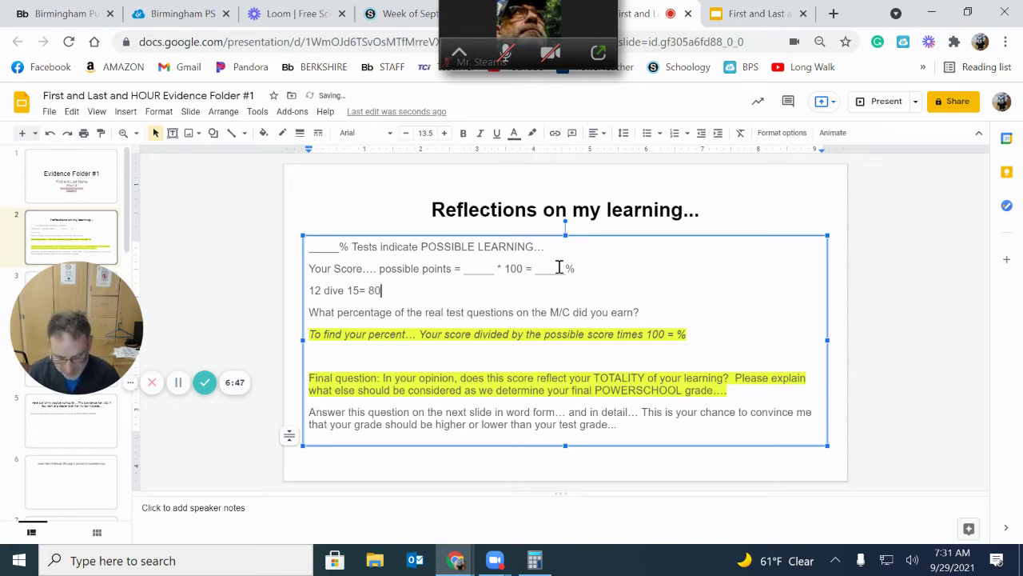
type("% ")
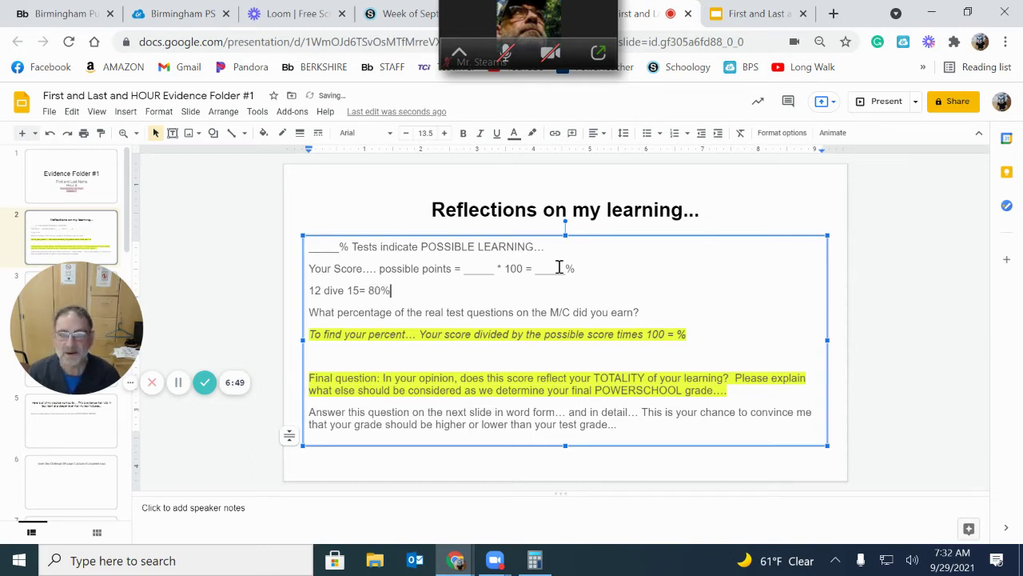
type("B-")
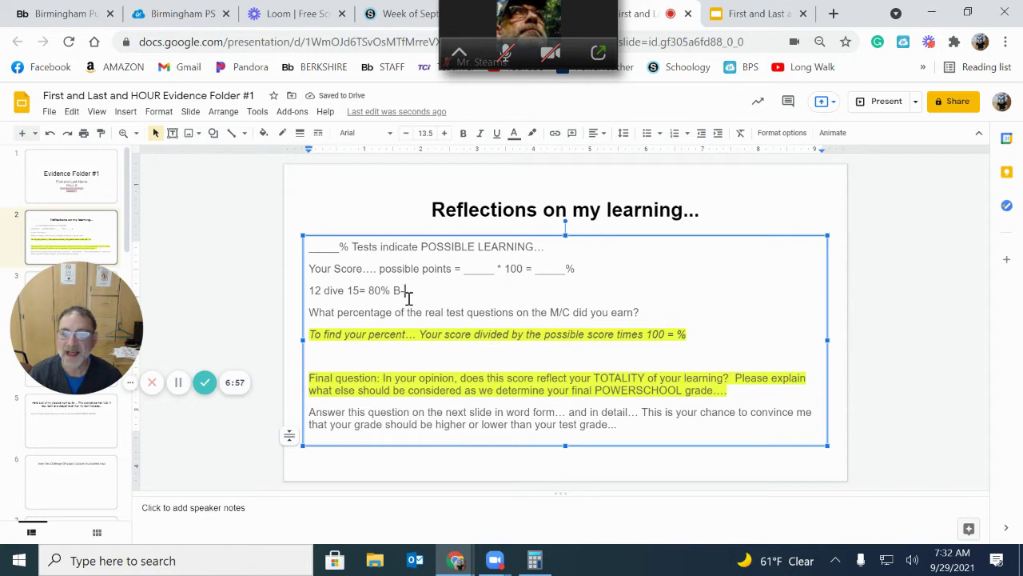
- Highlight the whole example line "12 dive 15= 80% B-" in light orange
left_click_drag(411, 289, 310, 291)
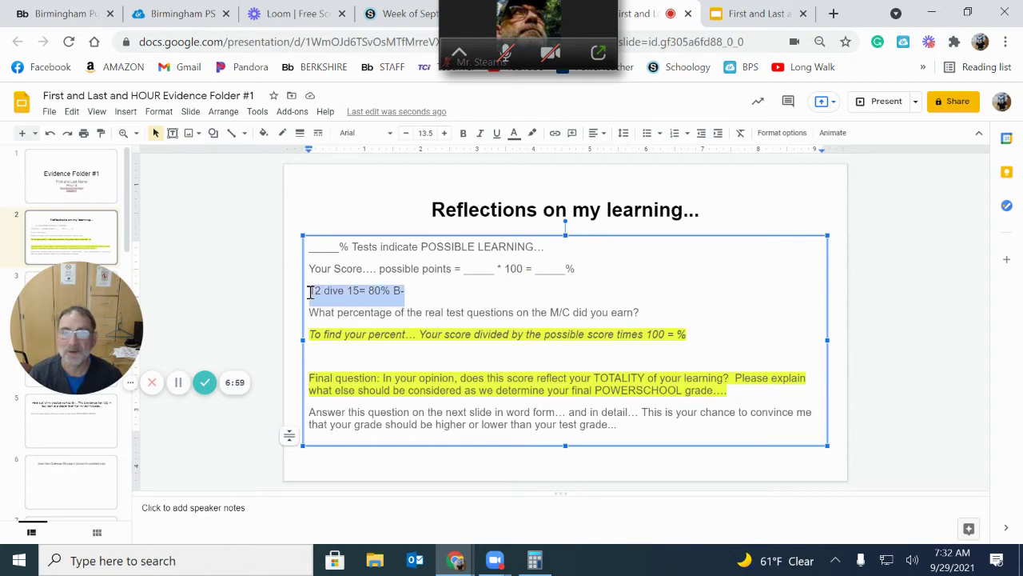
left_click(532, 134)
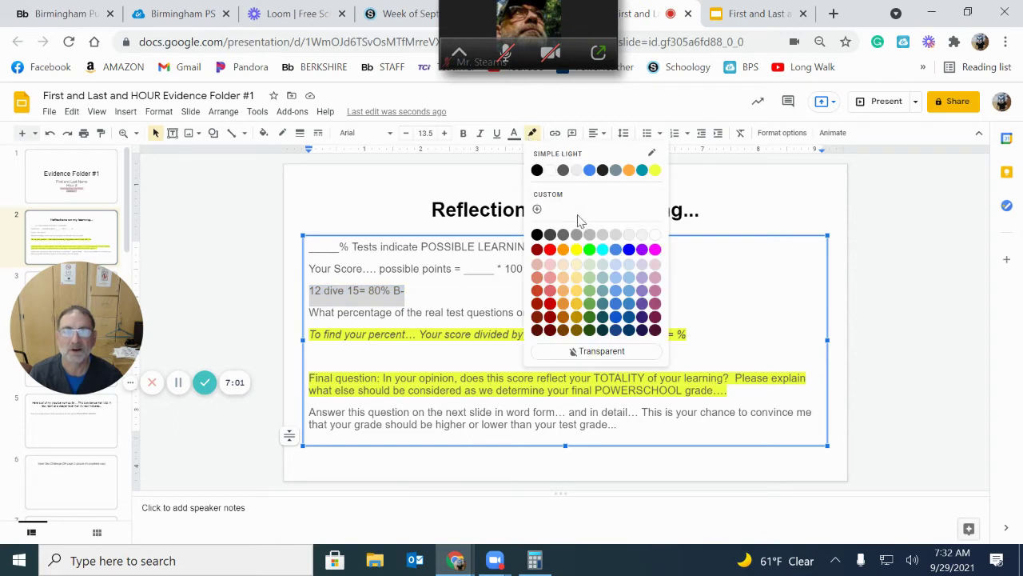
left_click(563, 264)
left_click(474, 292)
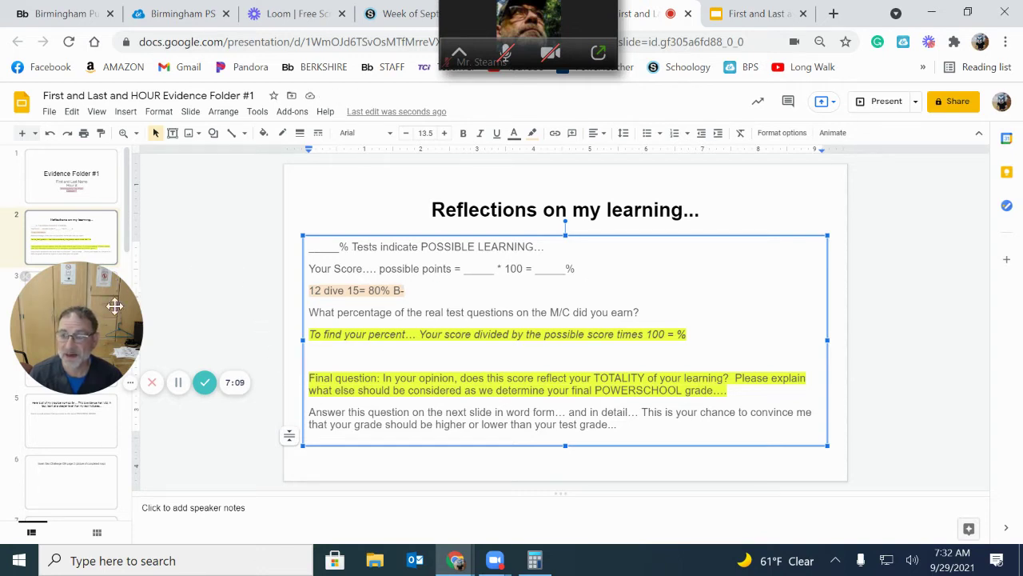
- Review slides 3 to 5: the reviewer note, the essay picture slide and the practice work slide
left_click_drag(114, 305, 221, 227)
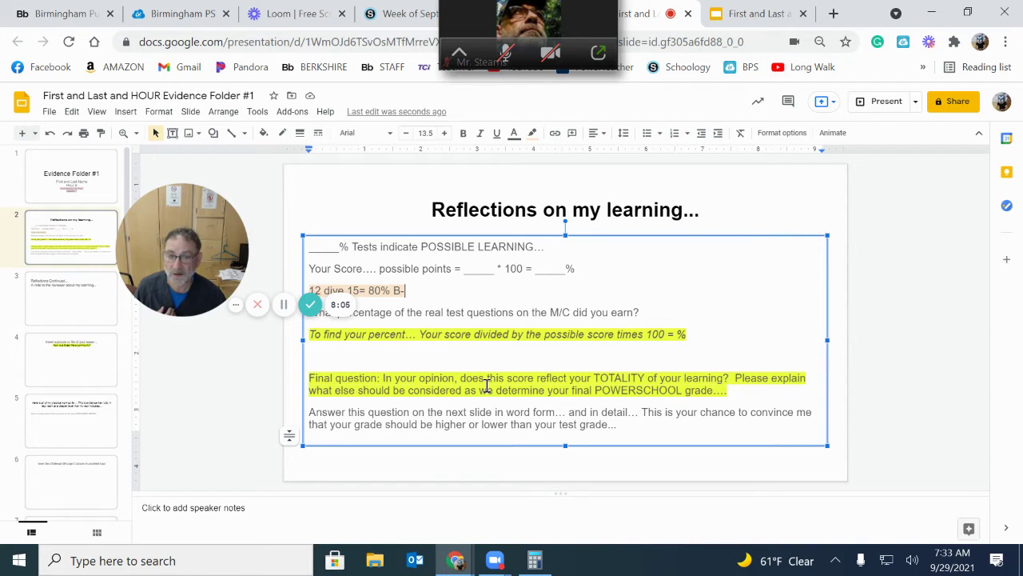
left_click(99, 305)
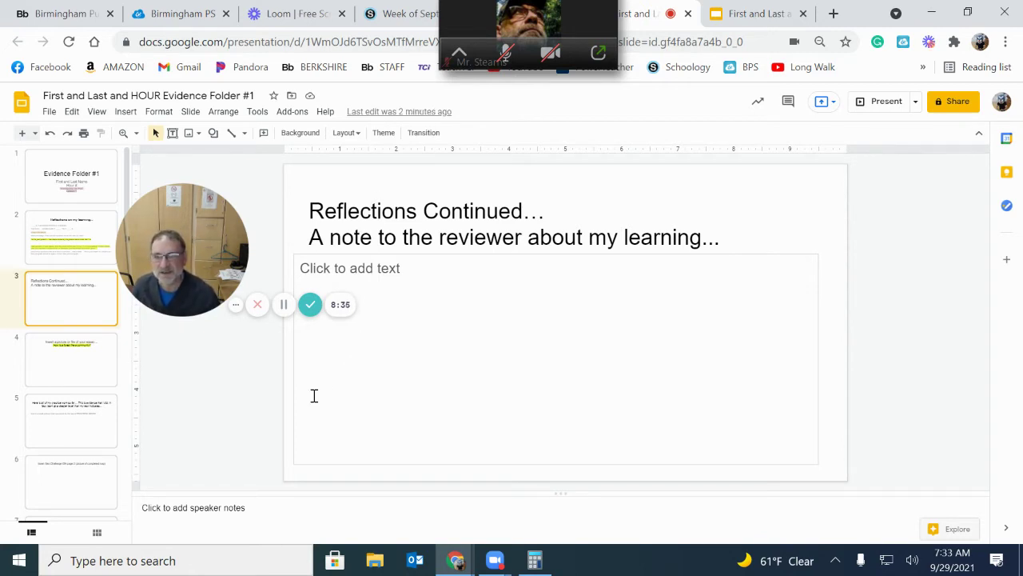
left_click(90, 368)
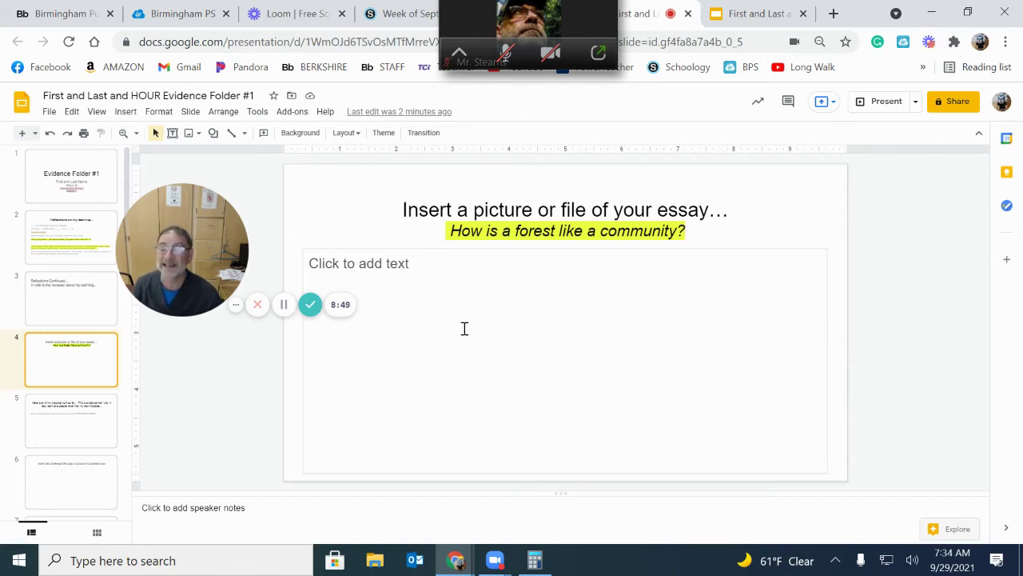
left_click(56, 414)
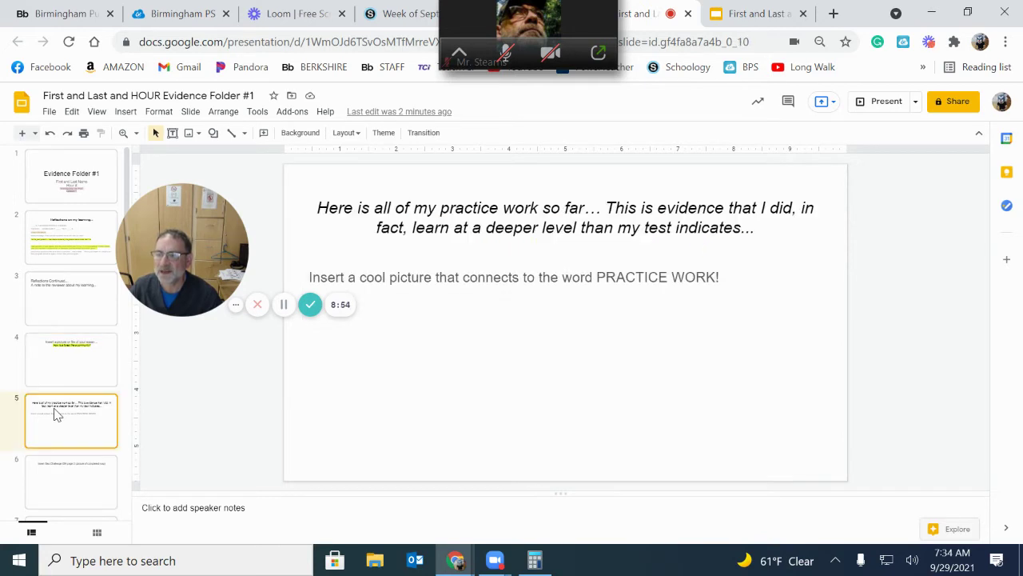
- Open slide 6 for Geo Challenge ISN page 2 and capture a rectangular screen snip of most of the slide
left_click(103, 481)
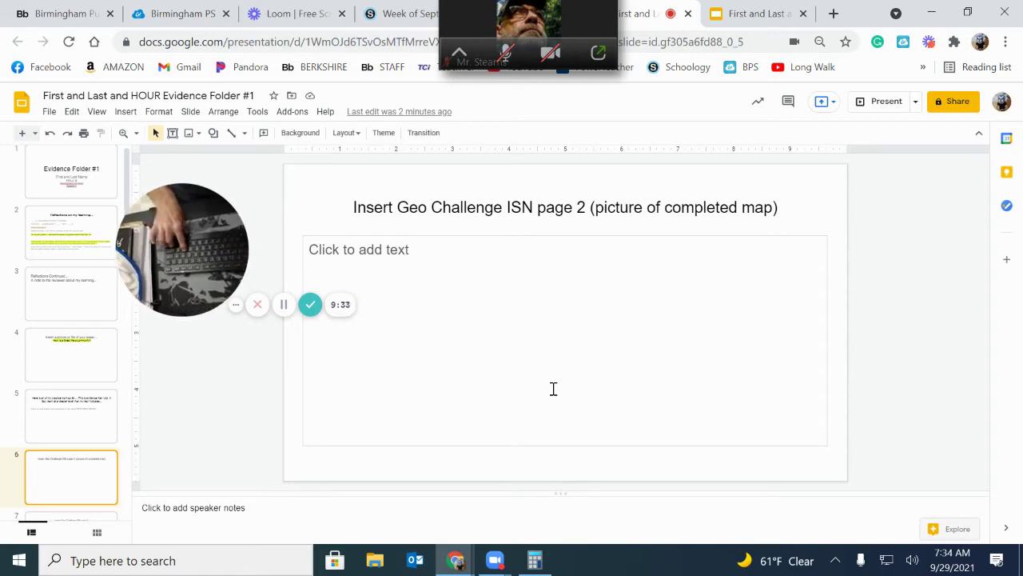
key("super+shift+s")
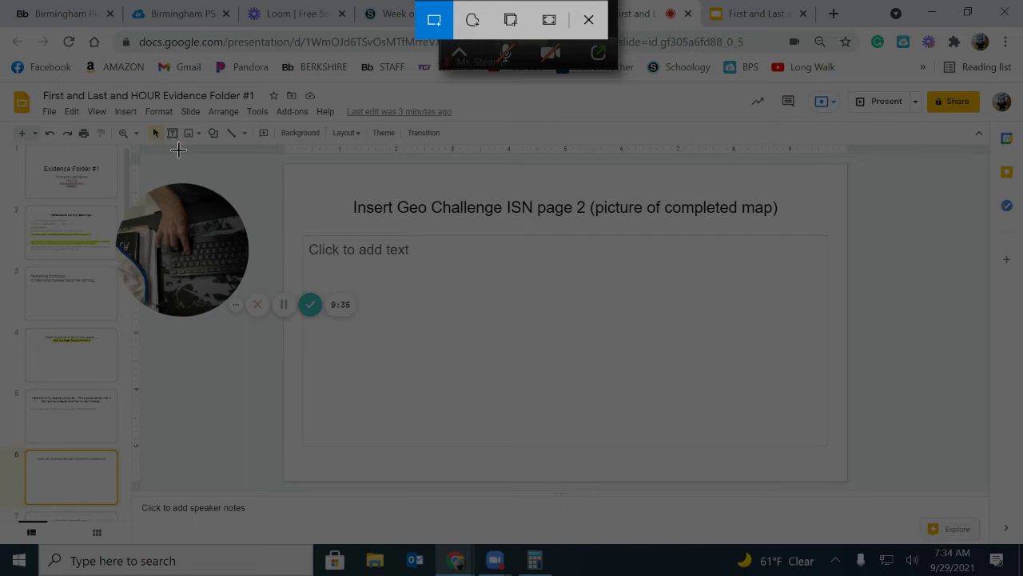
left_click_drag(313, 177, 815, 457)
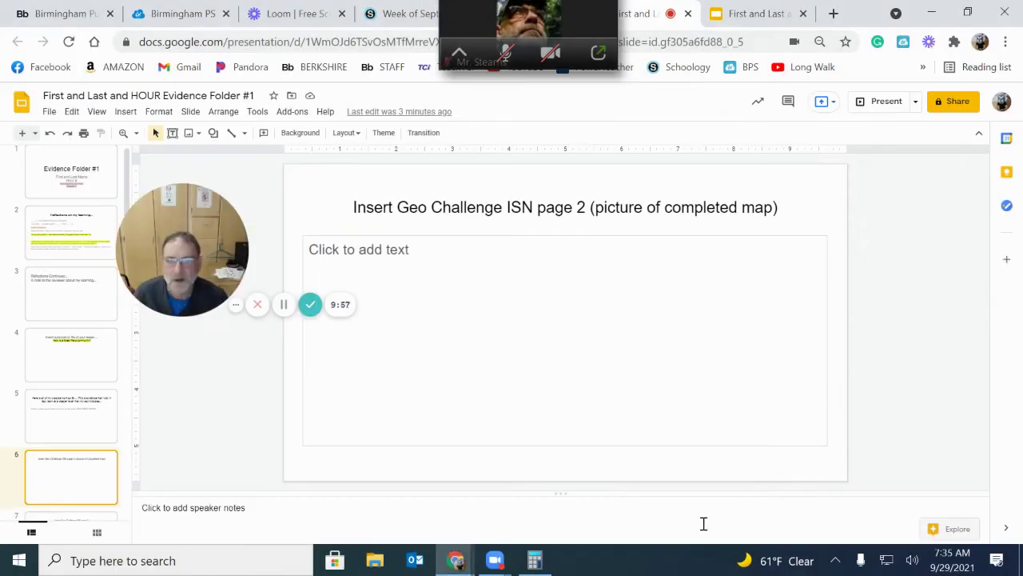
- Paste the captured screenshot onto slide 3 and shrink it to about three quarters of its width from its upper-left corner
left_click(96, 303)
left_click(424, 290)
right_click(424, 290)
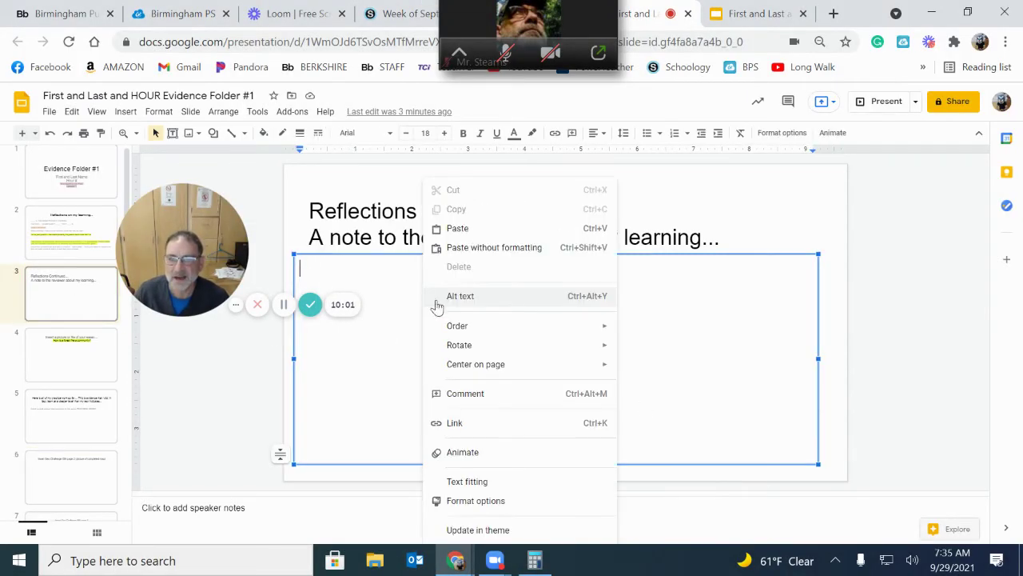
left_click(437, 229)
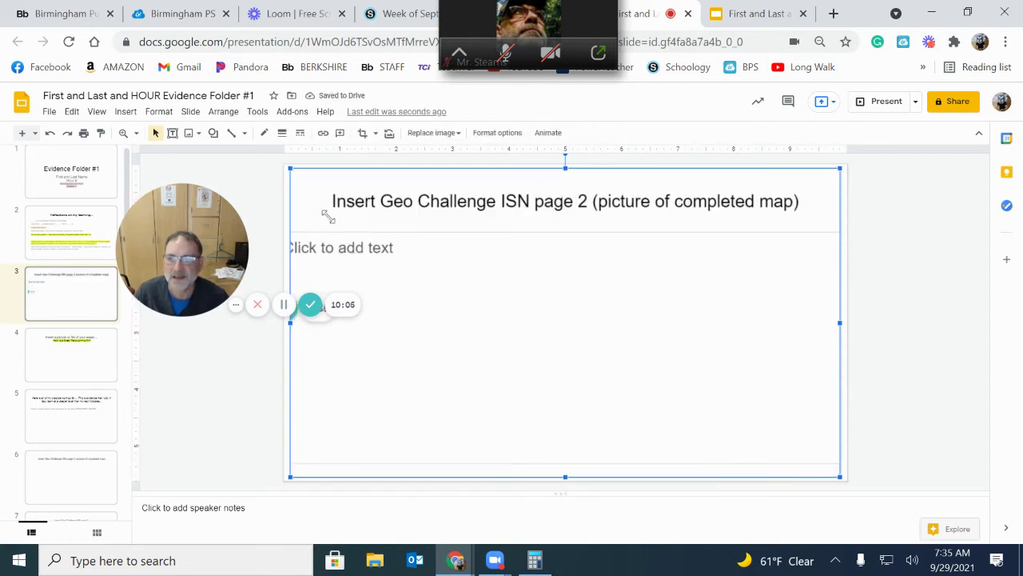
left_click_drag(328, 218, 432, 329)
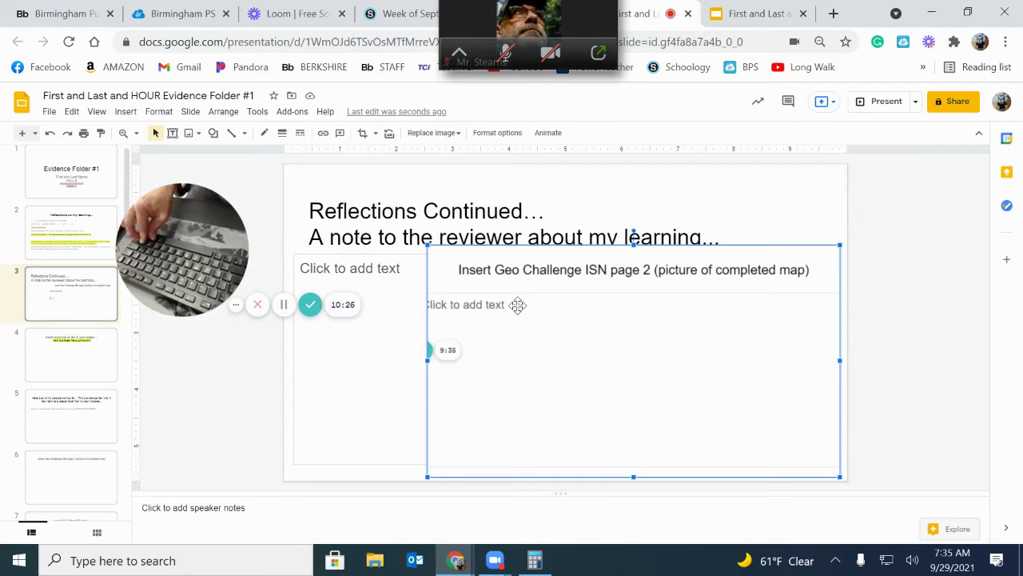
- Bring up the screen snip again, cancel it without capturing, and delete the pasted screenshot from slide 3
key("super+shift+s")
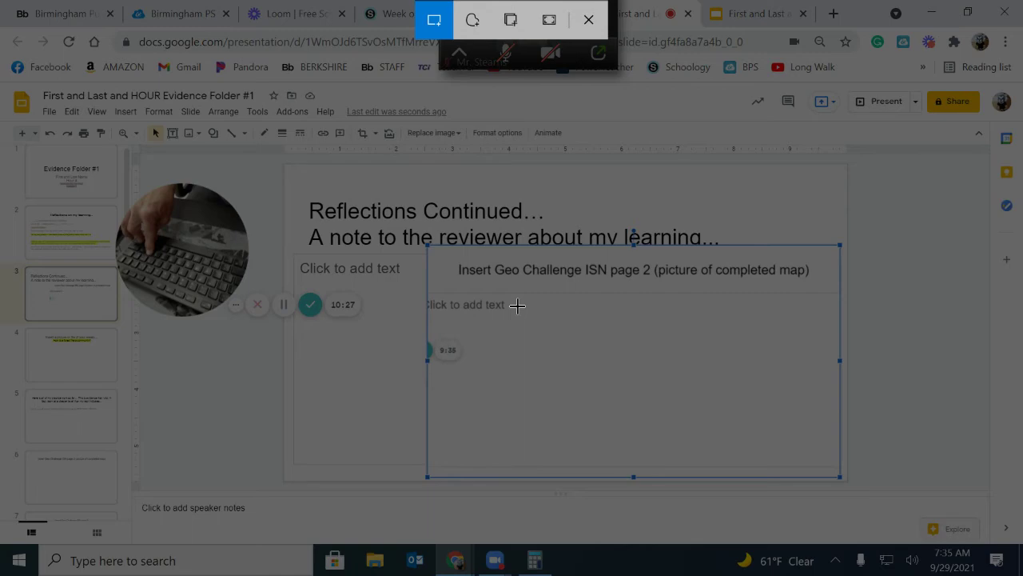
key("Escape")
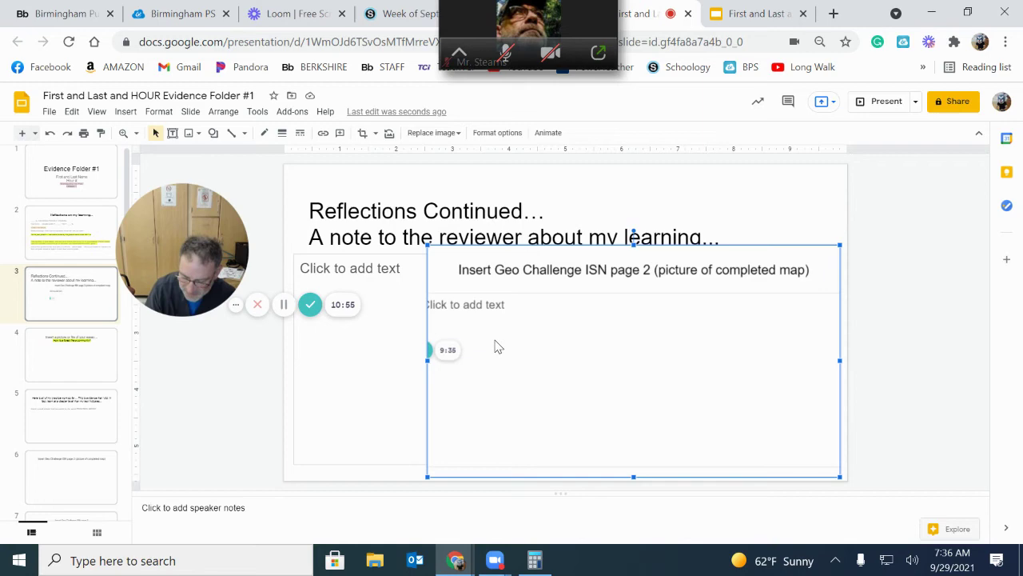
key("super+shift+s")
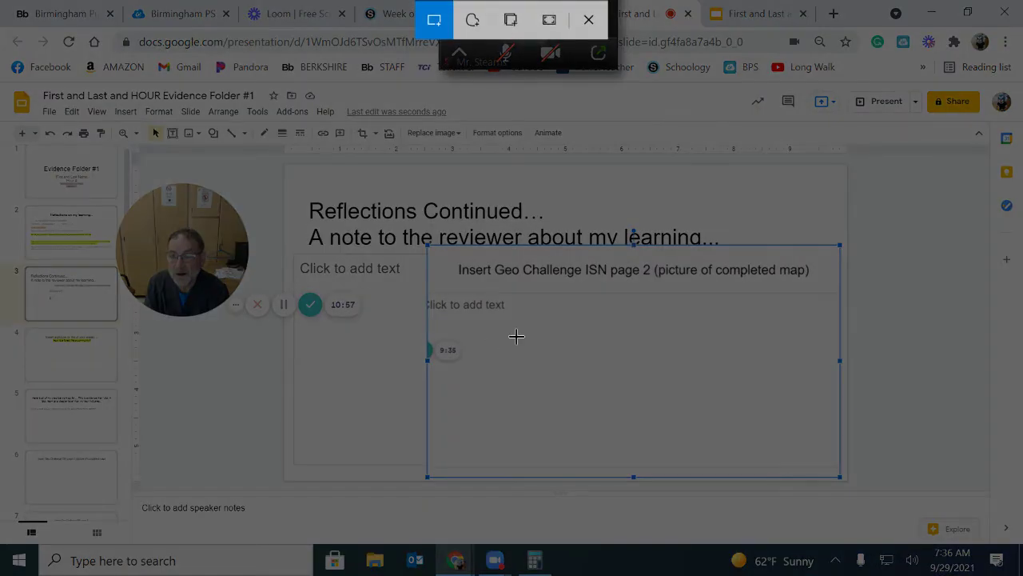
key("Escape")
key("Delete")
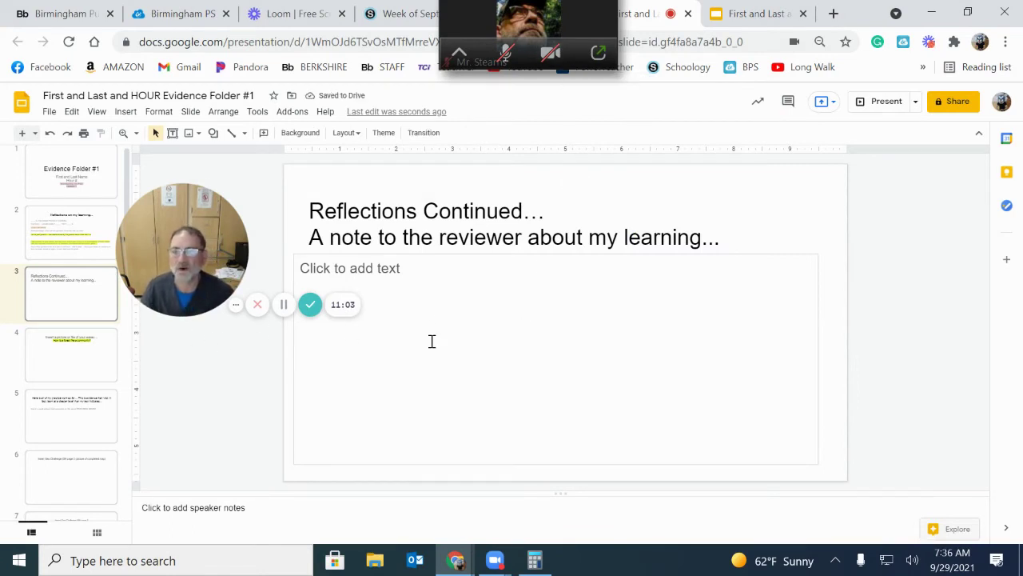
- Review slides 4 to 8: the essay picture, the practice work and the Geo Challenge ISN pages 2 to 4
left_click(106, 371)
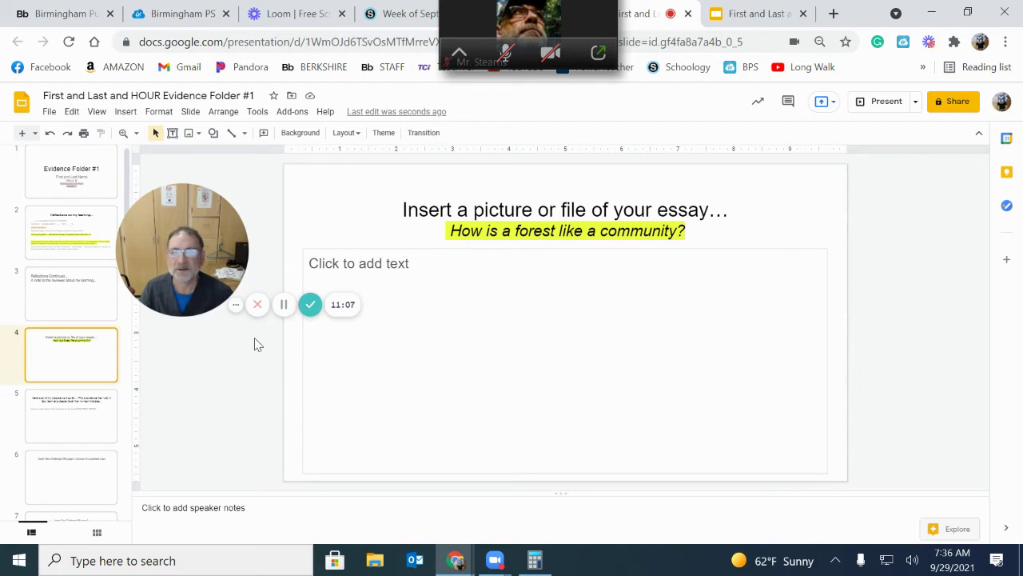
left_click(99, 427)
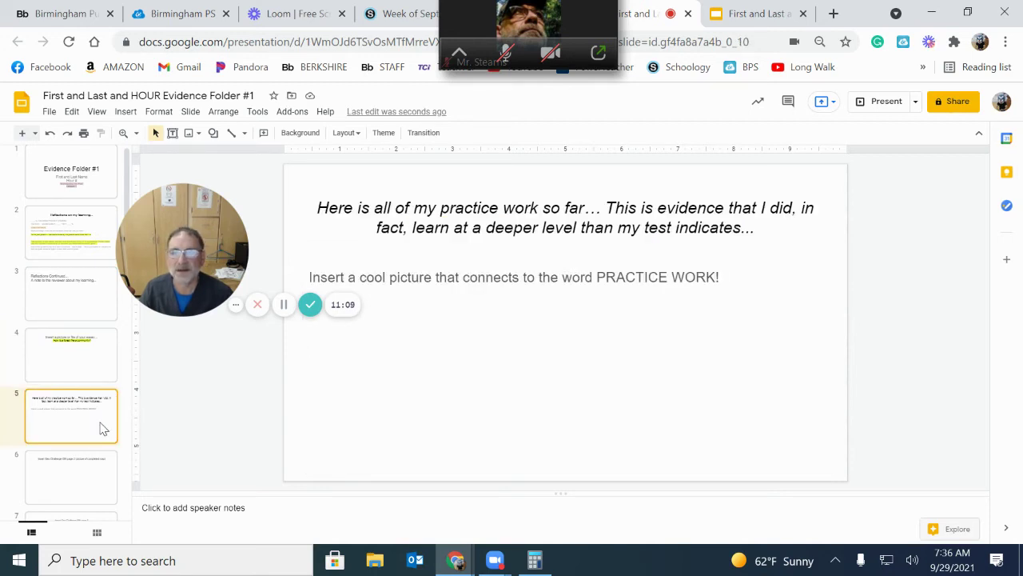
left_click(97, 482)
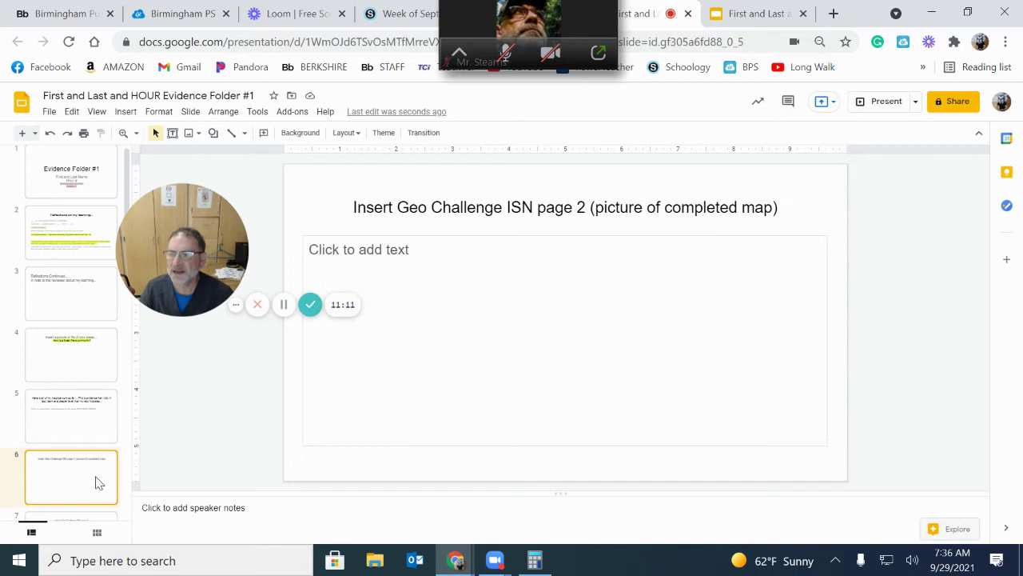
scroll(101, 474, "down", 1)
left_click(98, 465)
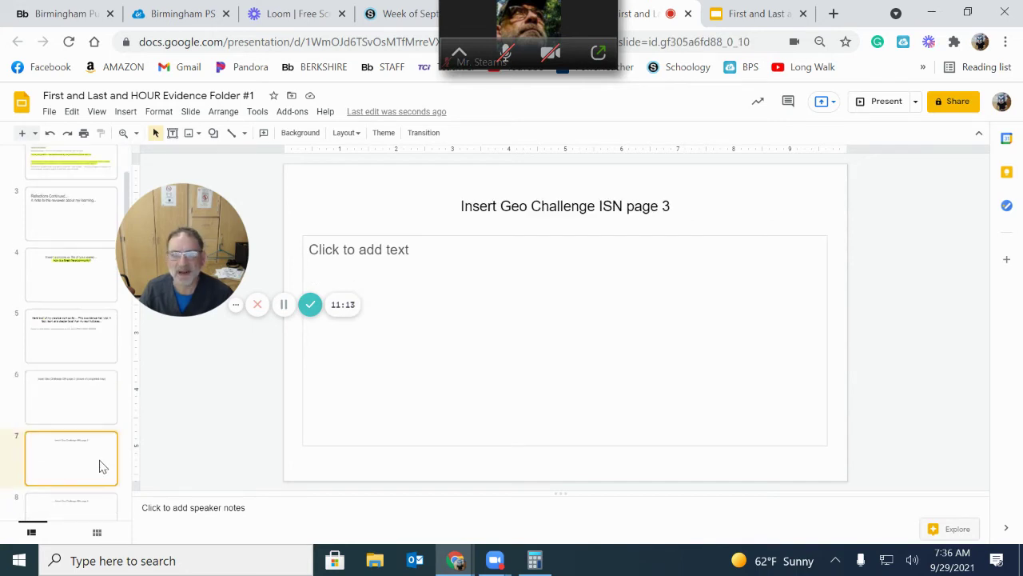
scroll(99, 466, "down", 1)
left_click(92, 444)
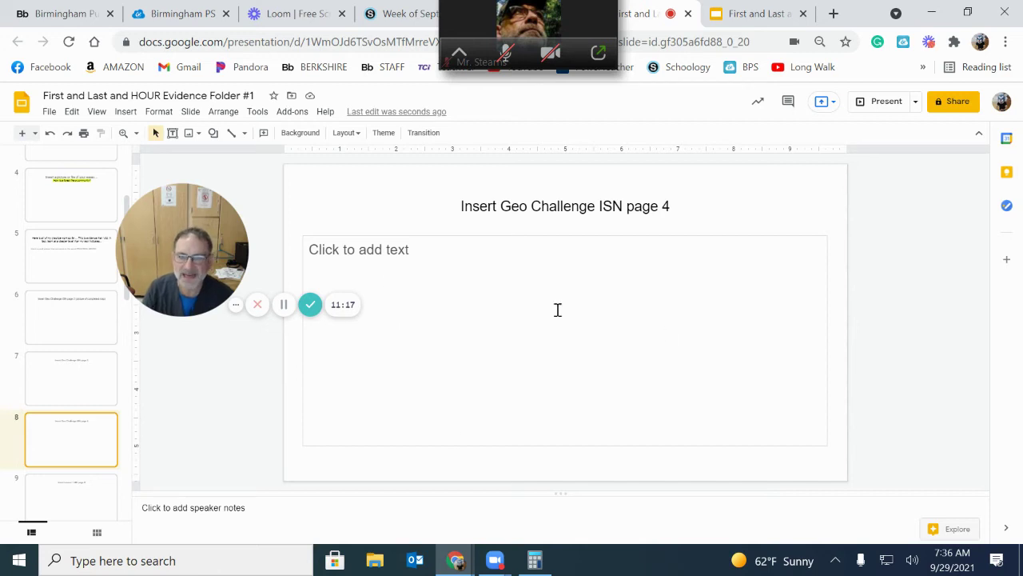
- Review slides 9 to 11 for Lesson 1 ISN pages 5 to 7
left_click(72, 503)
scroll(73, 504, "down", 1)
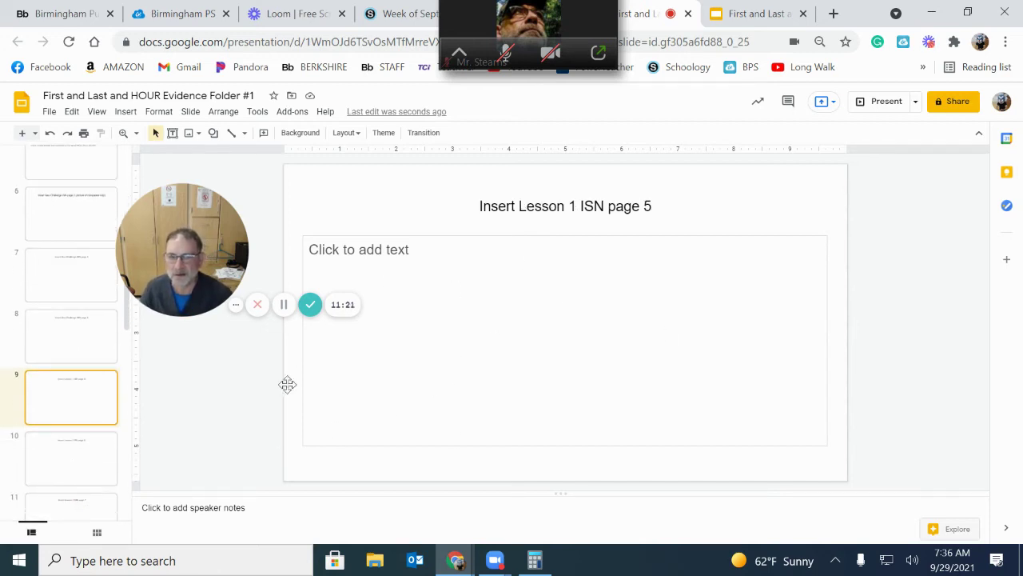
left_click(94, 469)
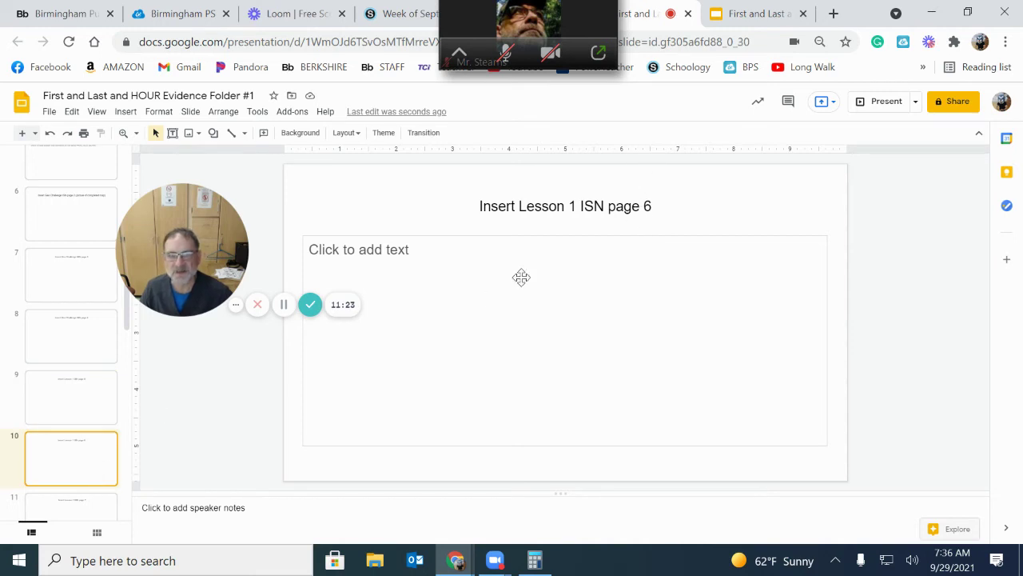
left_click(80, 508)
scroll(80, 490, "down", 5)
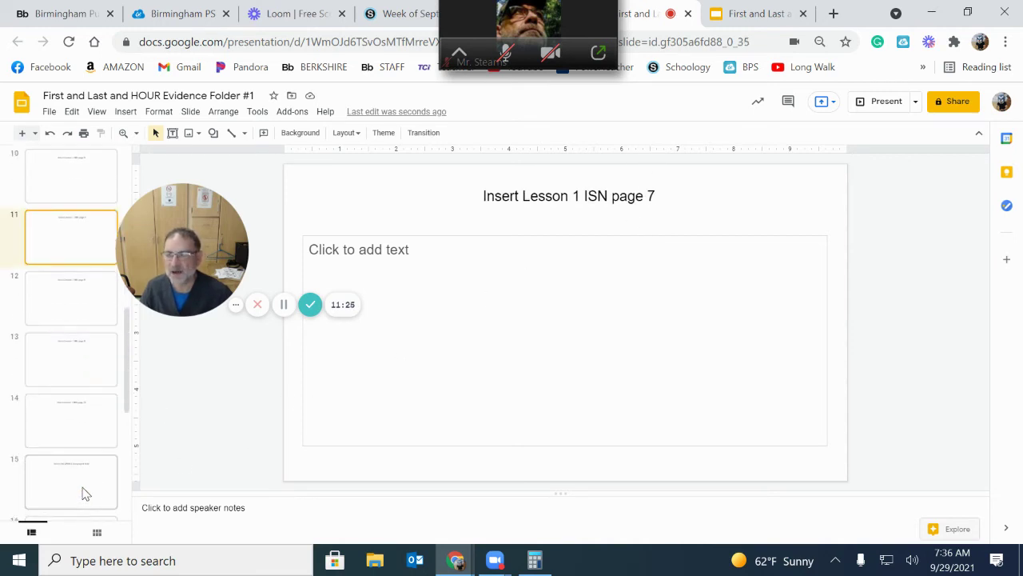
- Review slides 16 to 20: the final essay, test score screenshot, challenge work, grading information and anything else to share
left_click(103, 461)
scroll(119, 448, "down", 1)
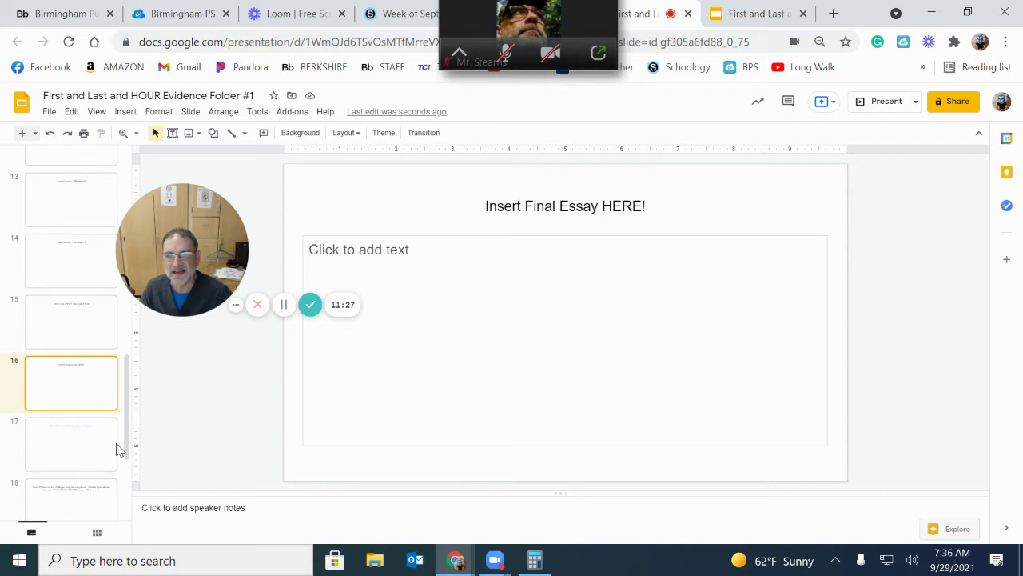
left_click(69, 456)
scroll(70, 456, "down", 2)
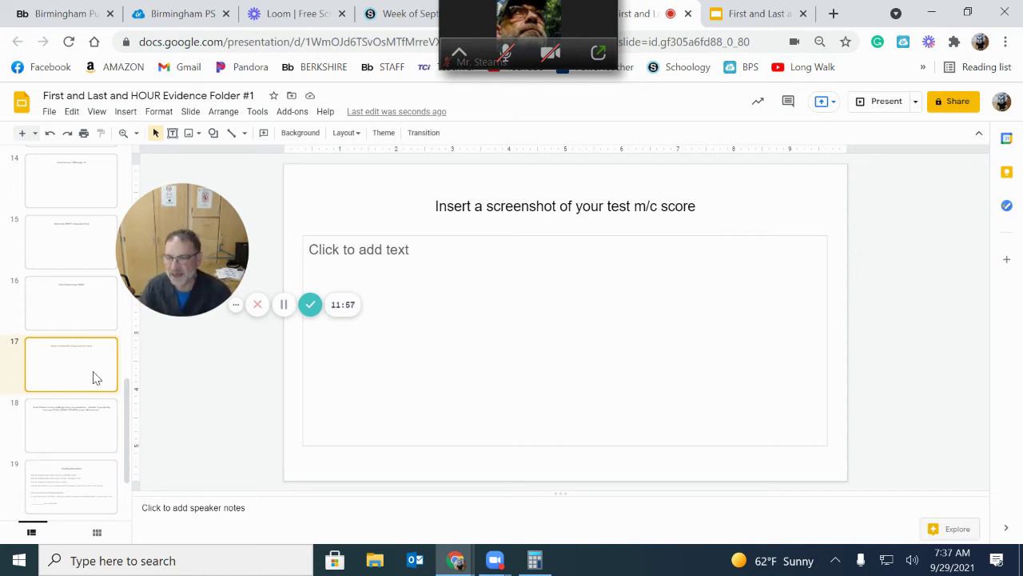
left_click(71, 426)
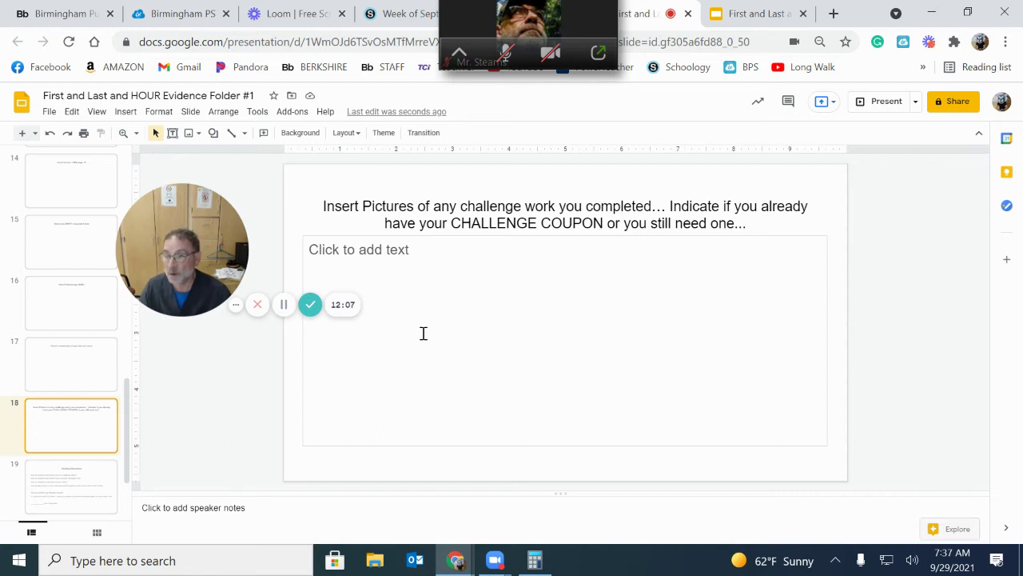
left_click(95, 493)
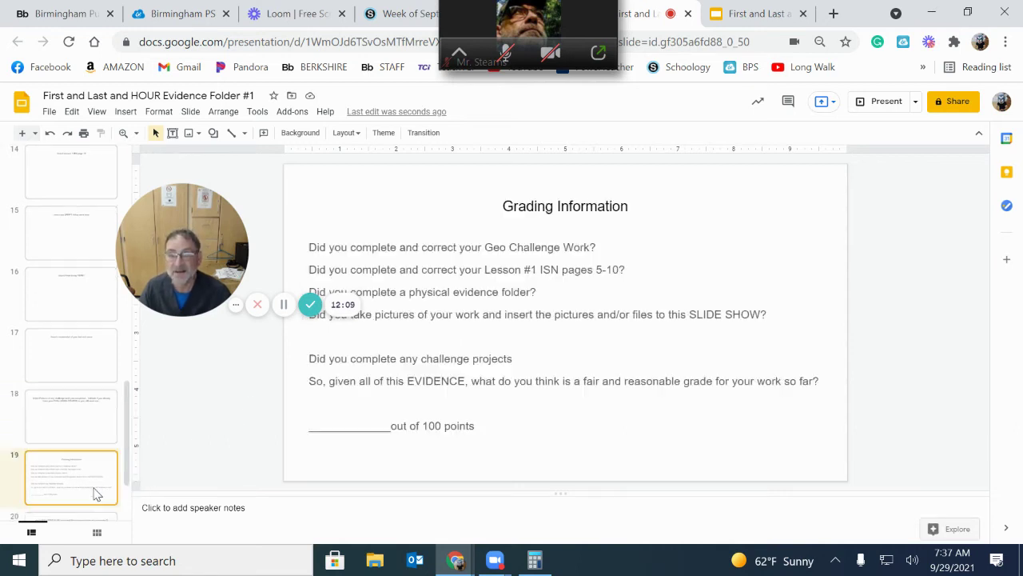
scroll(392, 370, "down", 1)
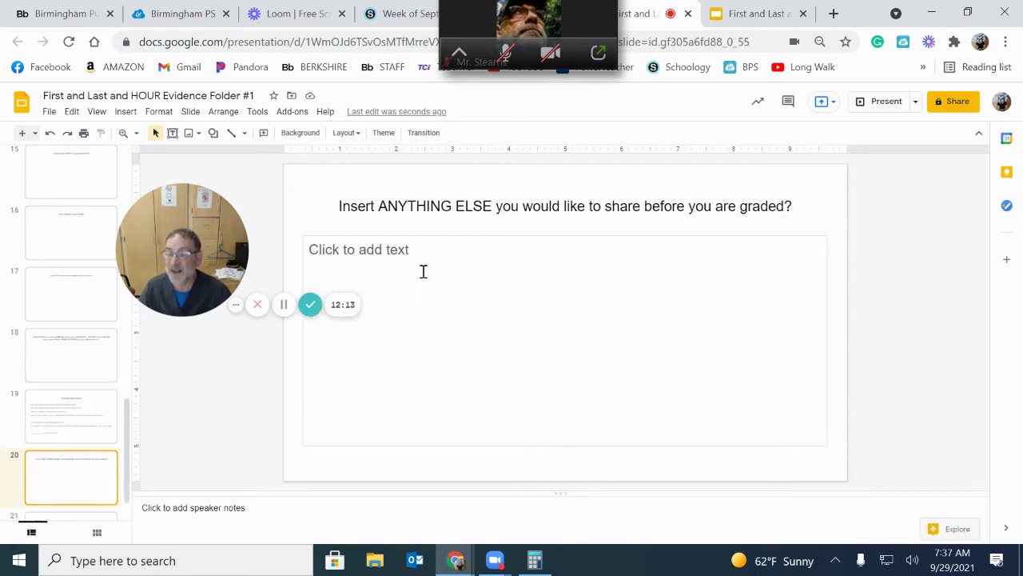
- Return to the Grading Information slide and place the cursor in the blank before "out of 100 points"
scroll(426, 270, "up", 1)
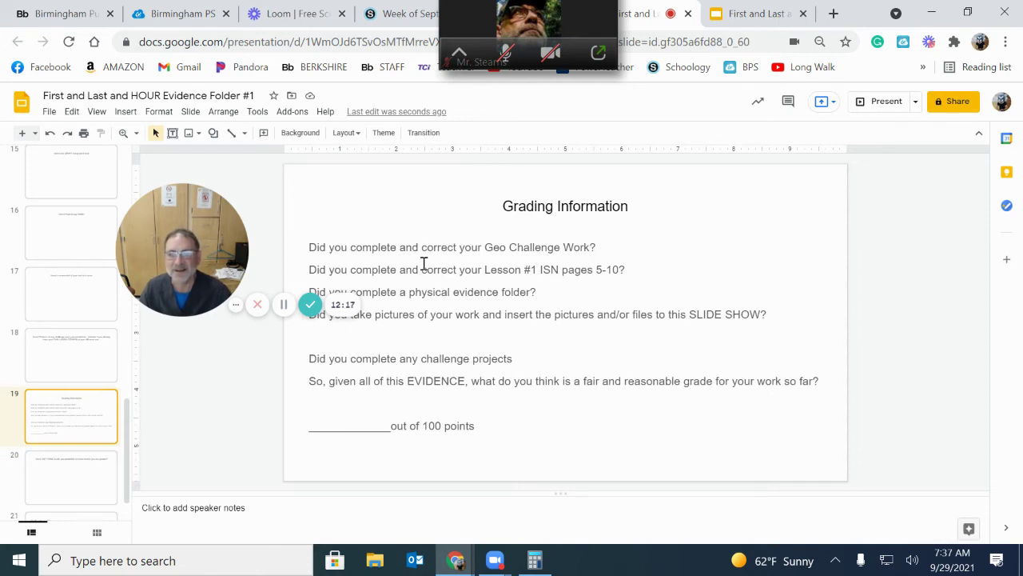
left_click(372, 428)
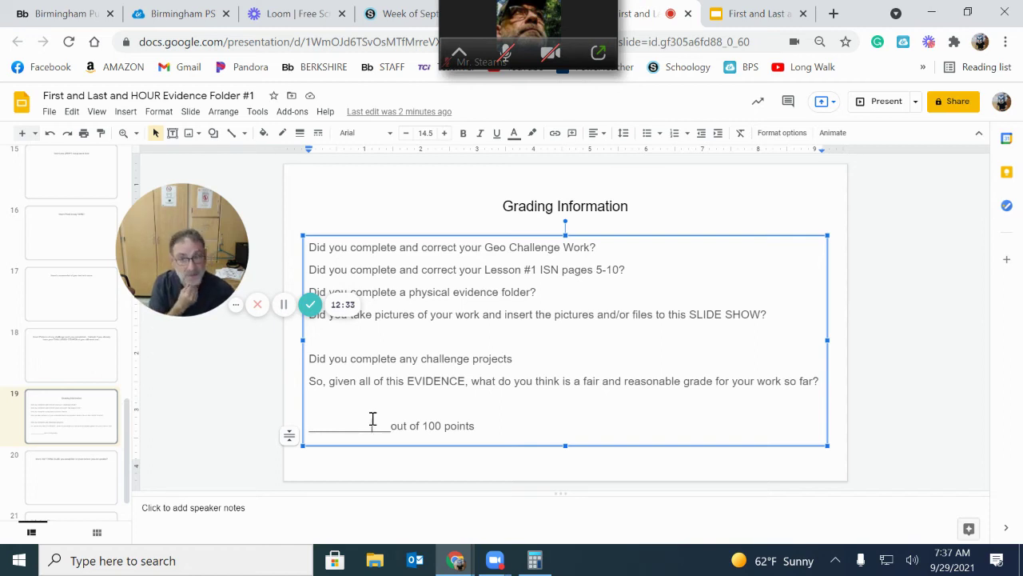
left_click(49, 112)
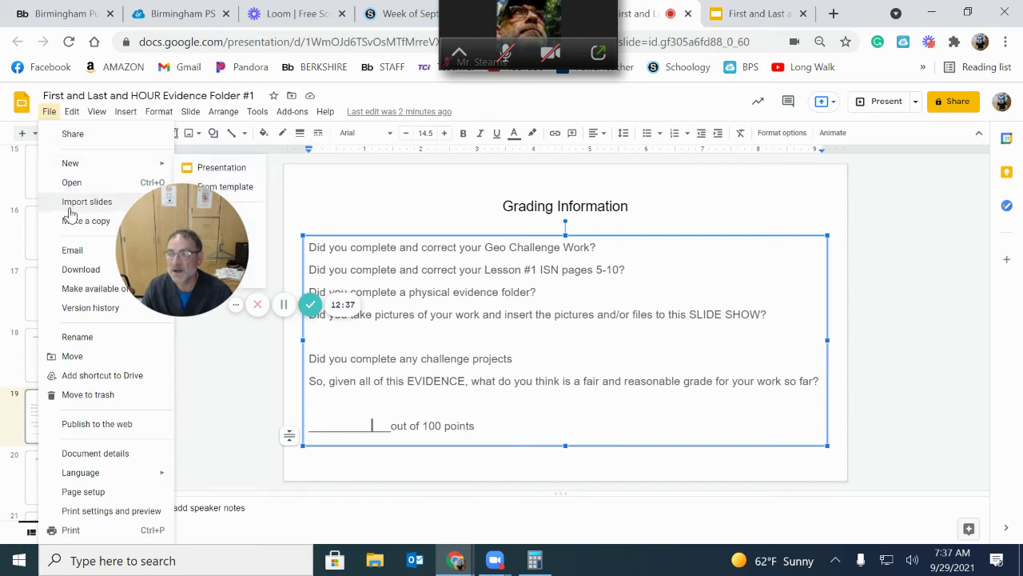
mouse_move(74, 250)
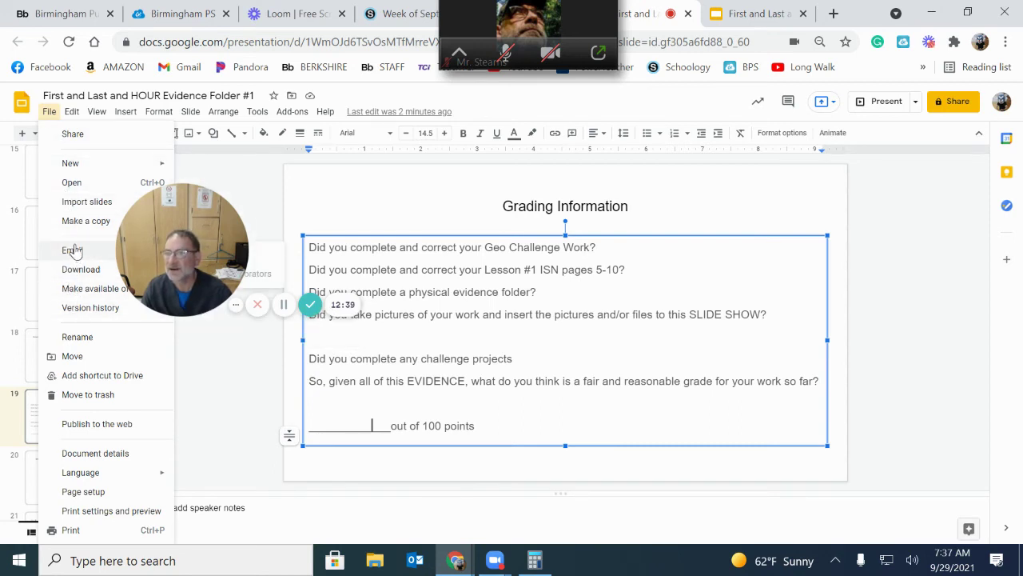
left_click(208, 410)
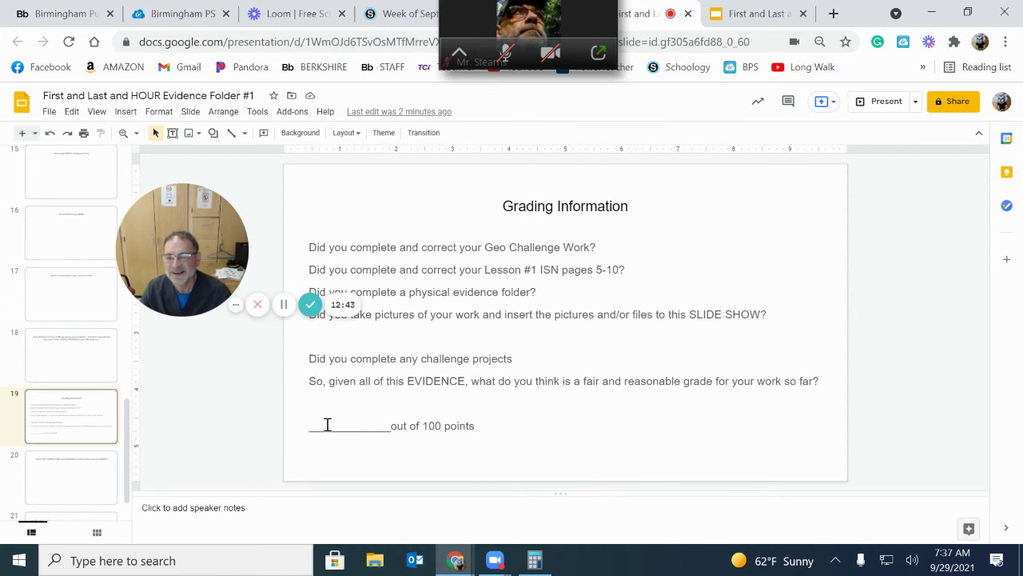
left_click(355, 426)
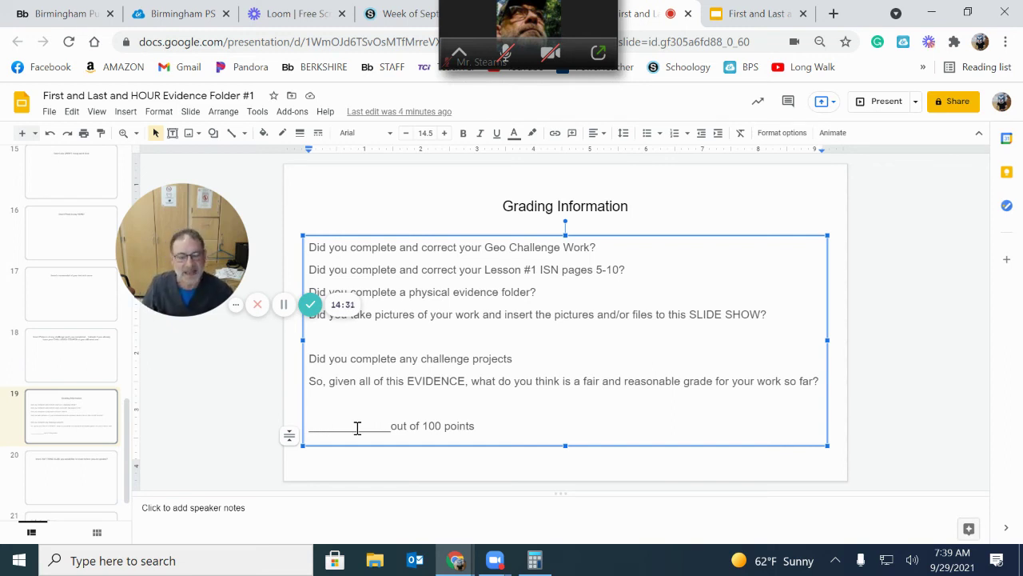
- Review the "ANYTHING ELSE" slide 20 and the Reflections Page questions on slide 21
scroll(81, 475, "down", 1)
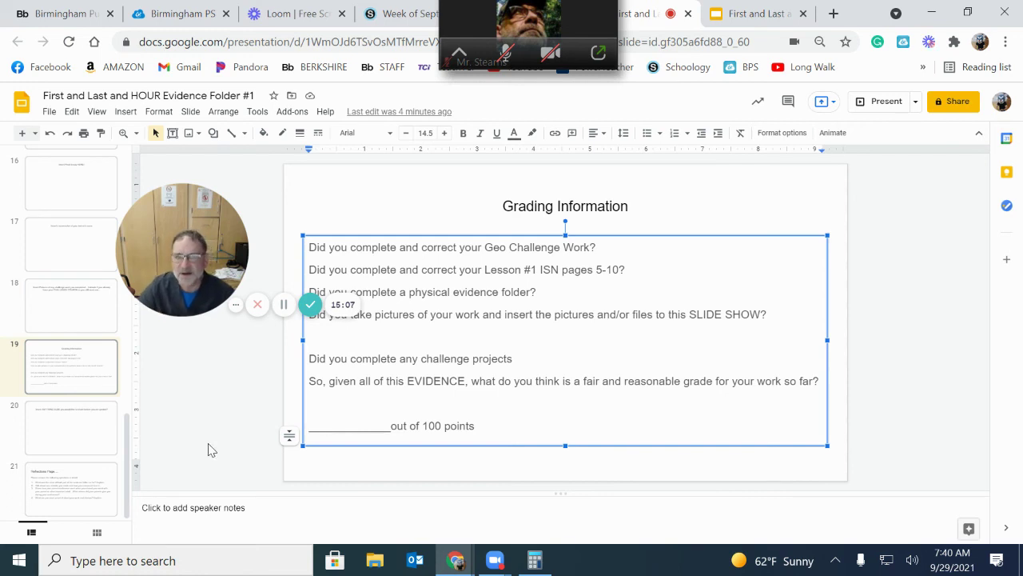
scroll(208, 447, "down", 1)
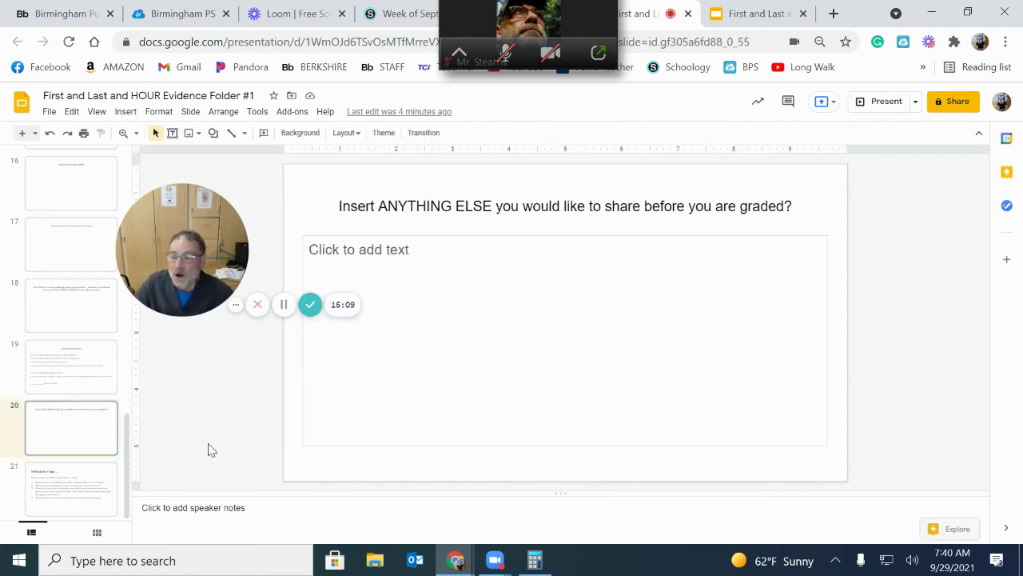
scroll(208, 450, "down", 1)
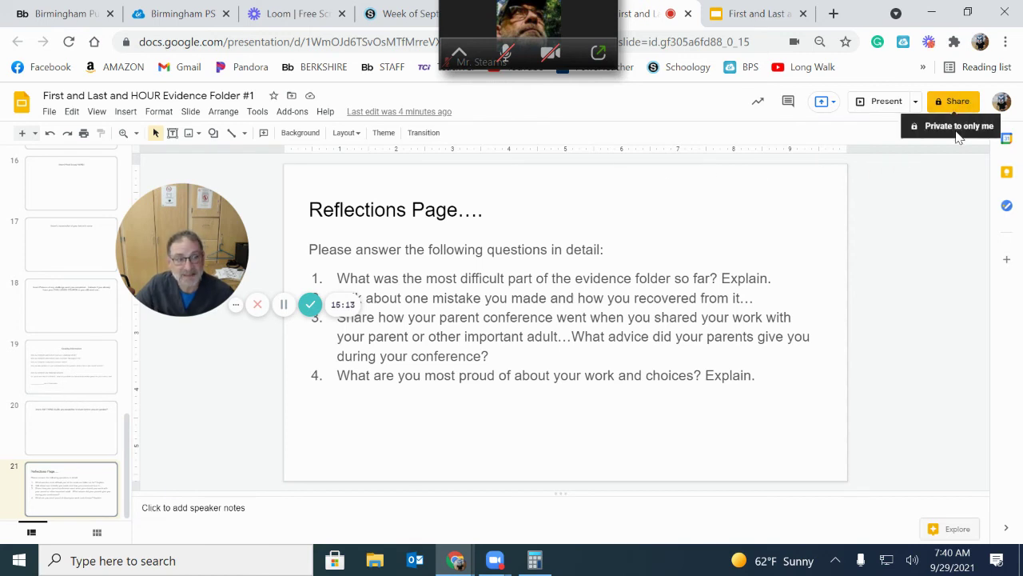
- Share the presentation by link with Birmingham Public Schools, keeping the Viewer role, and close the sharing settings
left_click(951, 101)
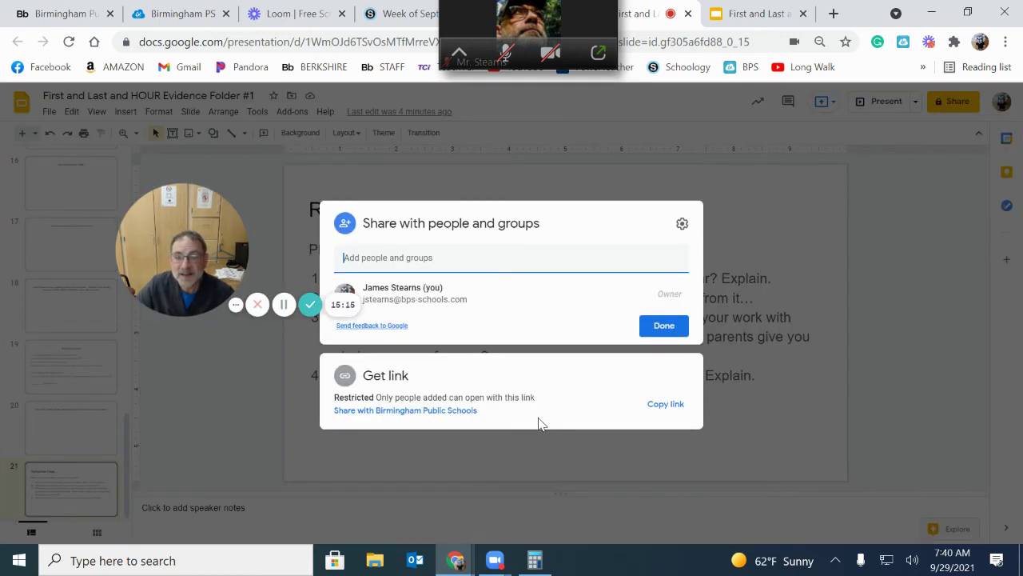
left_click(432, 410)
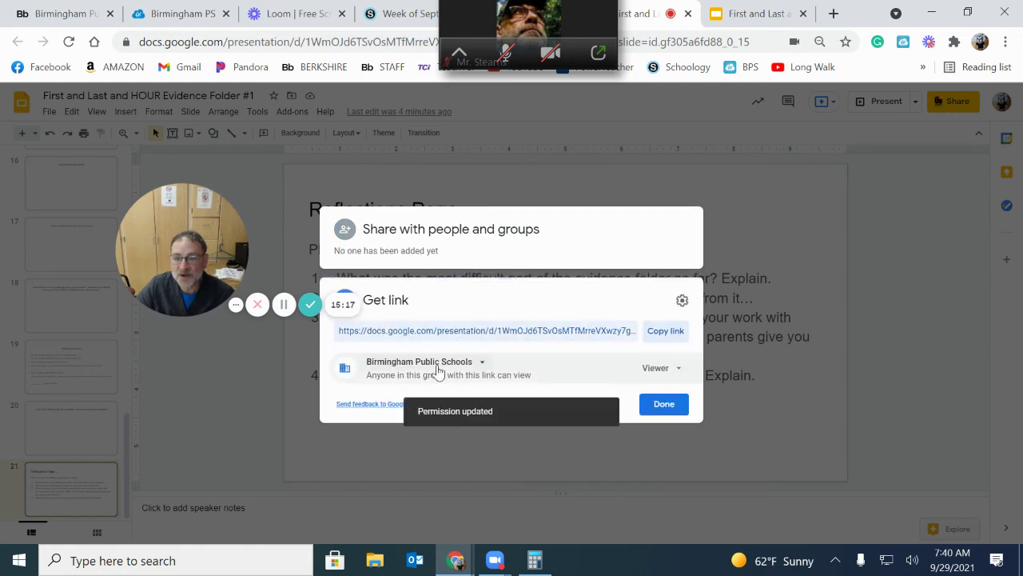
left_click(464, 366)
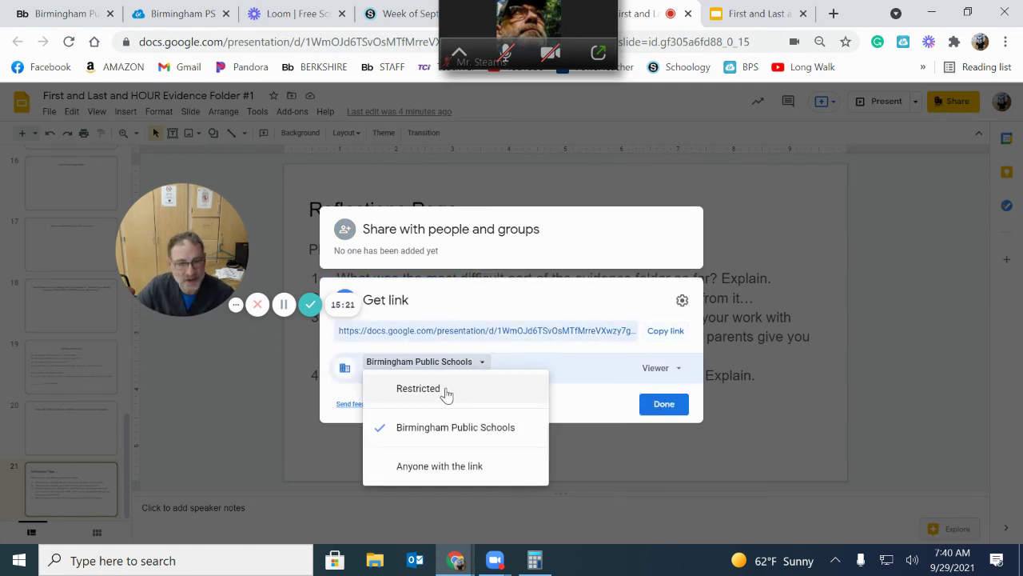
left_click(424, 432)
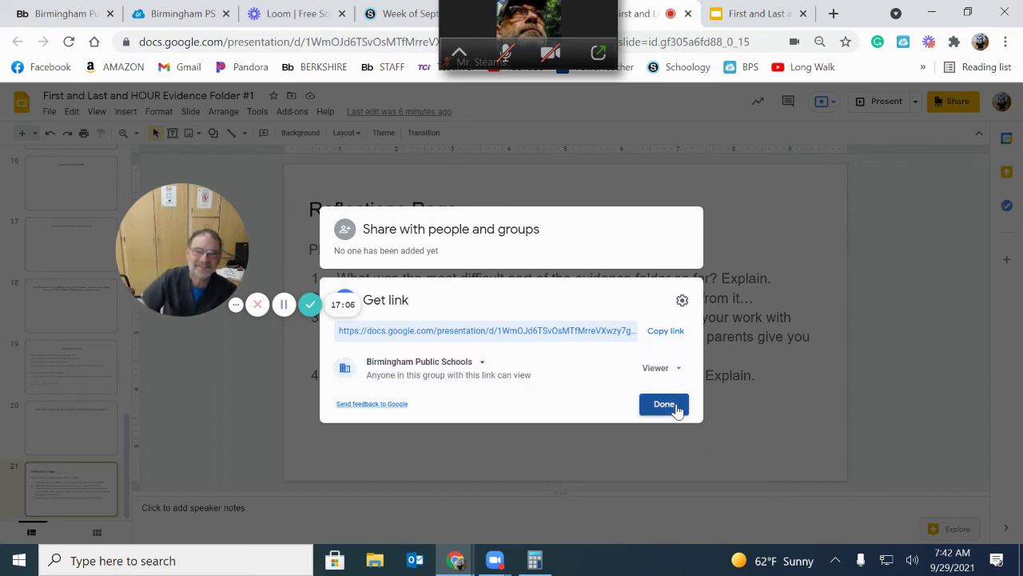
left_click(677, 405)
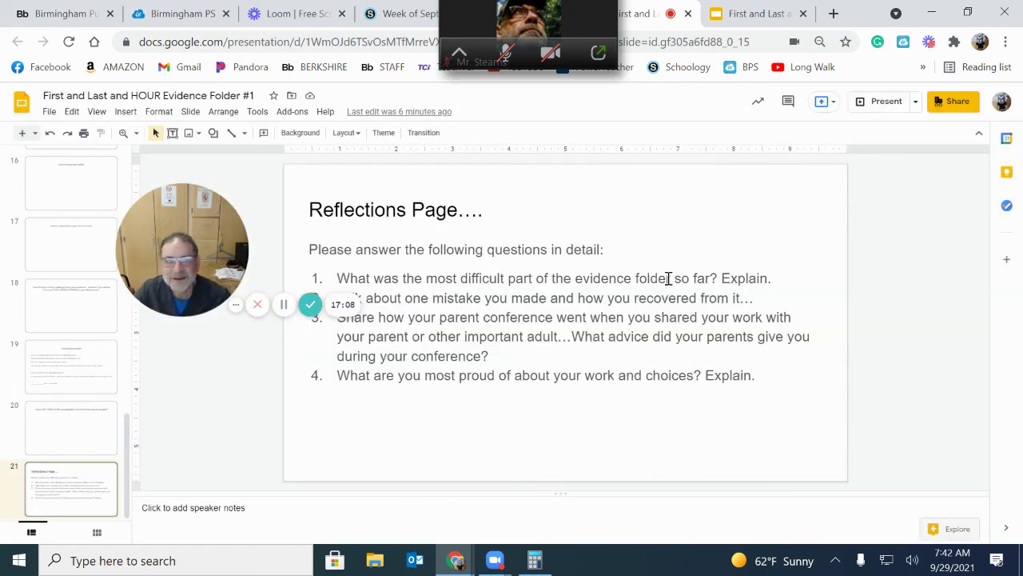